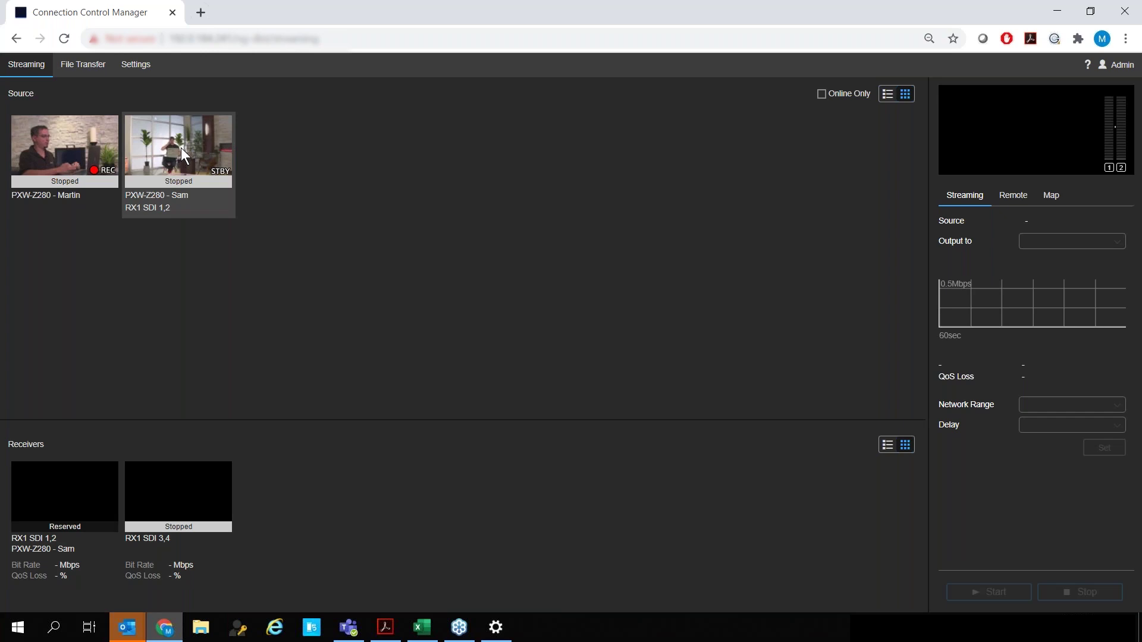
Stream the PXW-Z280 - Sam source to receiver RX1 SDI 1,2 by dragging it onto the receiver
{"action": "left_click_drag", "start_coordinate": [191, 138], "coordinate": [64, 495]}
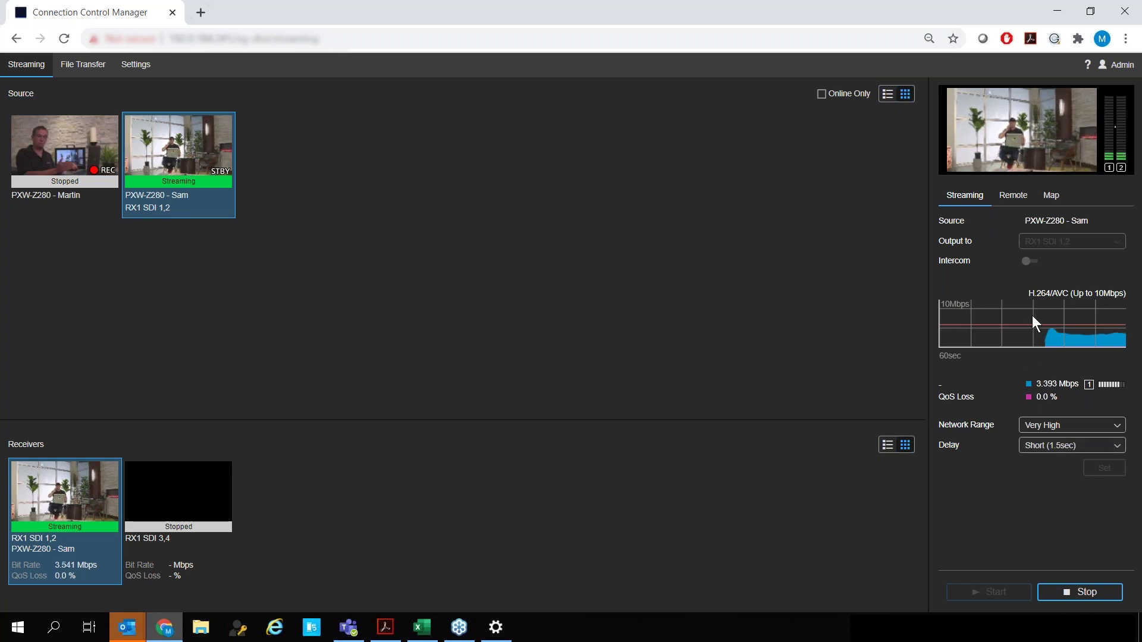
Switch on REC Control under the Remote controls for Sam's streaming camera
{"action": "left_click", "coordinate": [1012, 196]}
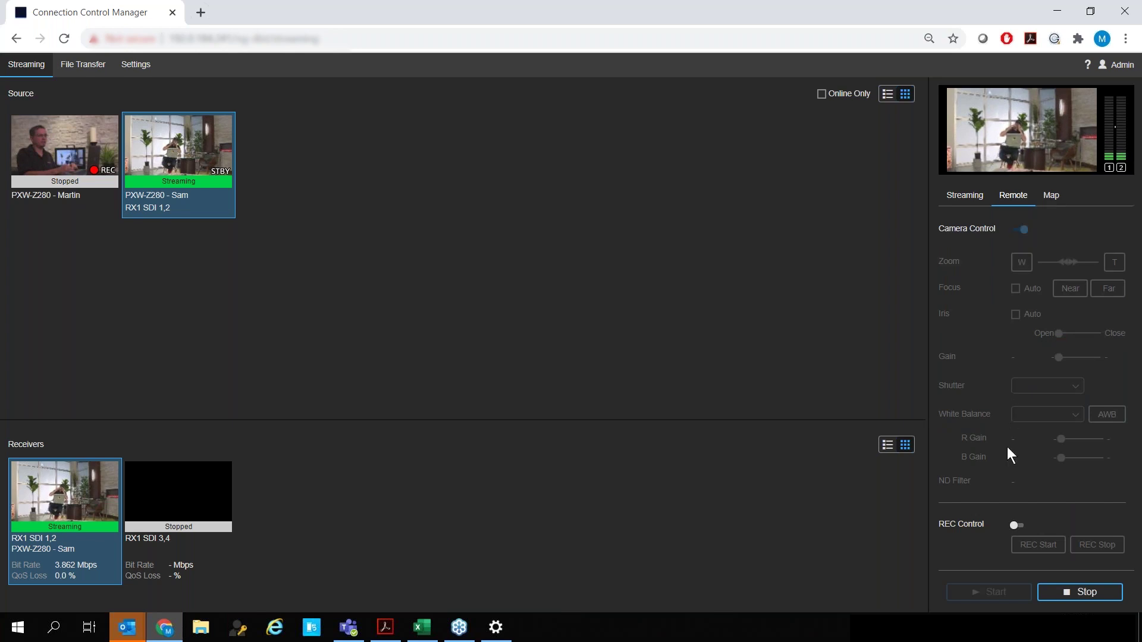
{"action": "left_click", "coordinate": [1017, 525]}
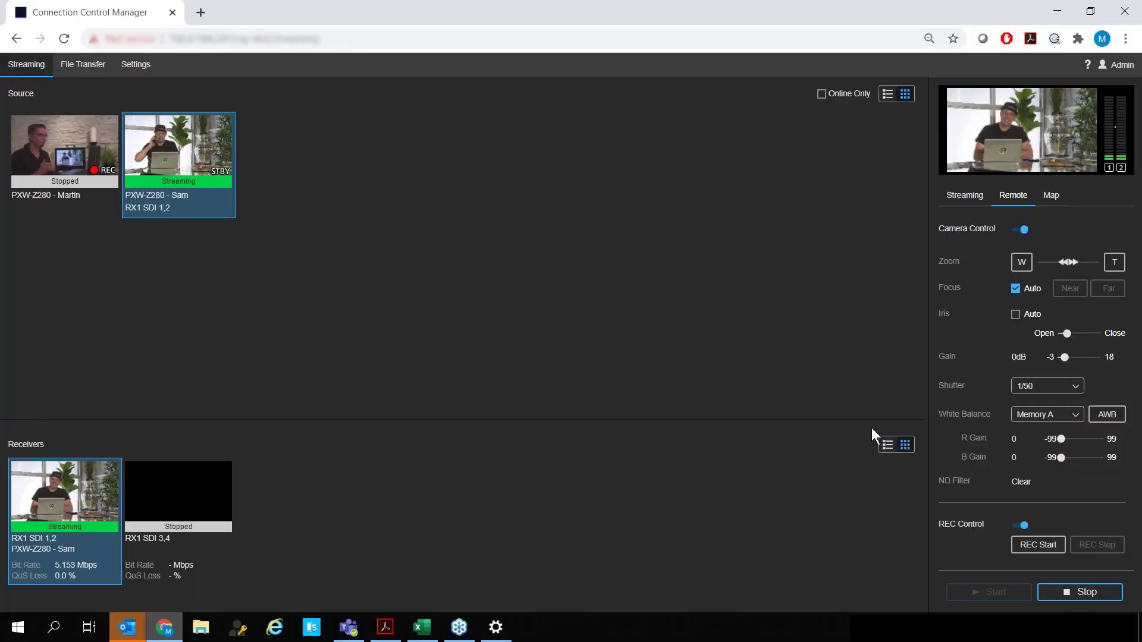
{"action": "left_click", "coordinate": [83, 65]}
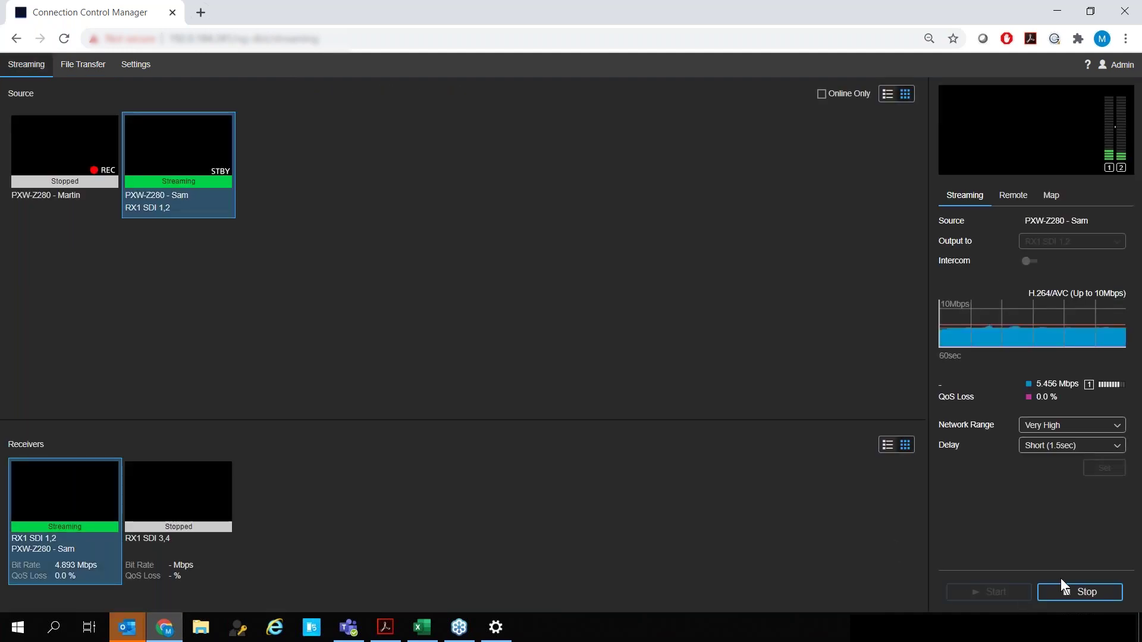
List the PXW-Z280 - Sam camera's clips 297_0005 to 297_0007 on the File Transfer page
{"action": "left_click", "coordinate": [80, 76]}
{"action": "left_click", "coordinate": [120, 169]}
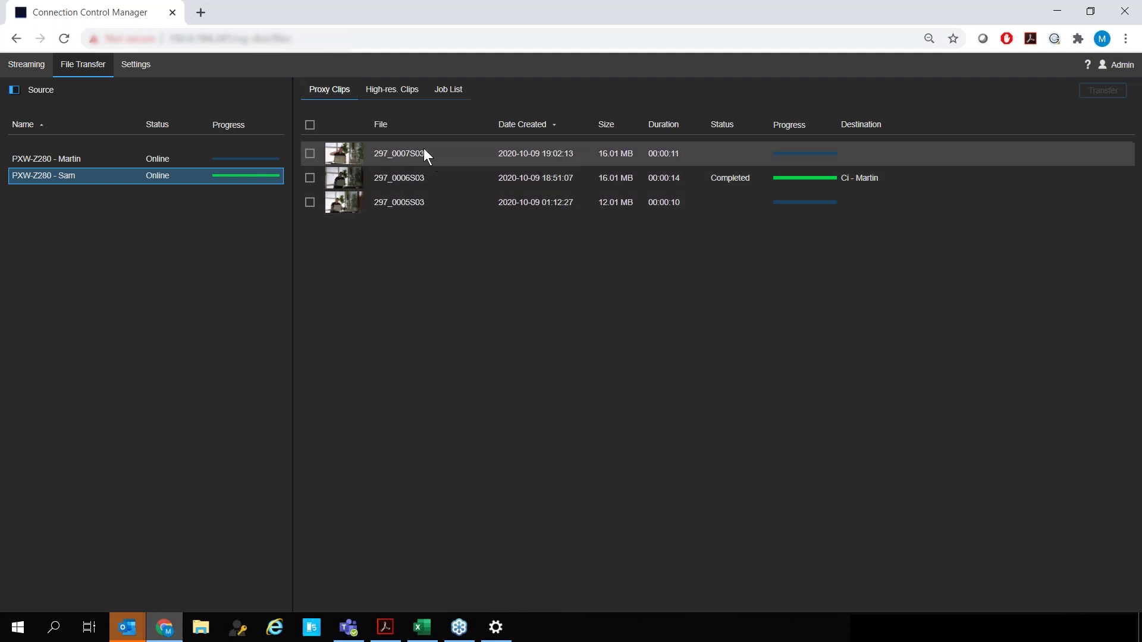
{"action": "left_click", "coordinate": [399, 88]}
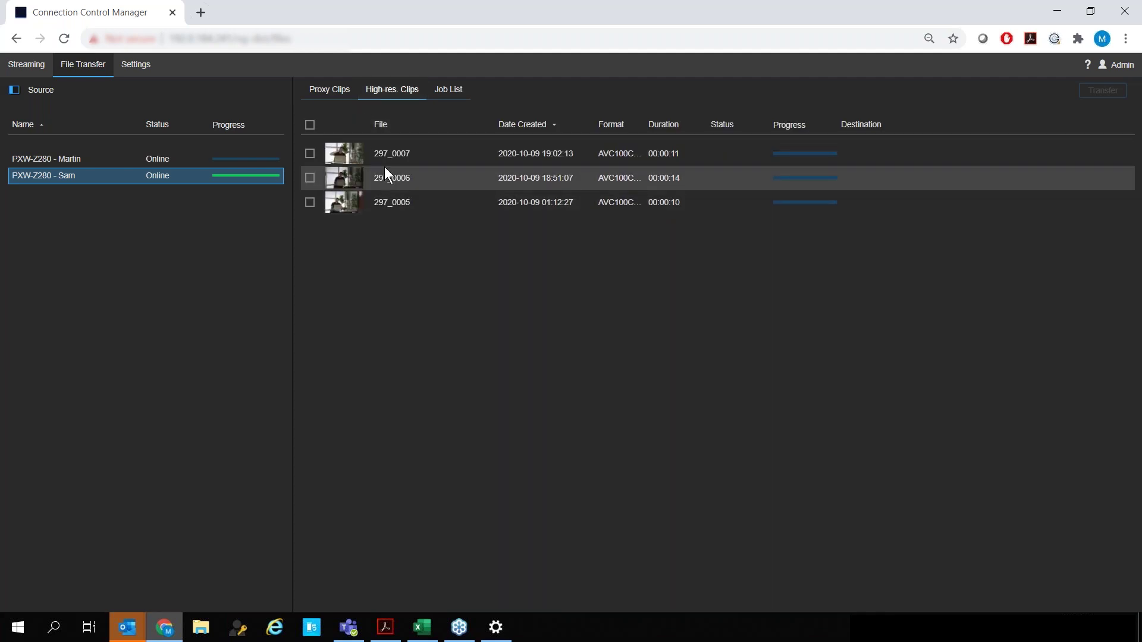
Select proxy clip 297_0007S03 in the Proxy Clips list and load it in the preview player
{"action": "left_click", "coordinate": [335, 87]}
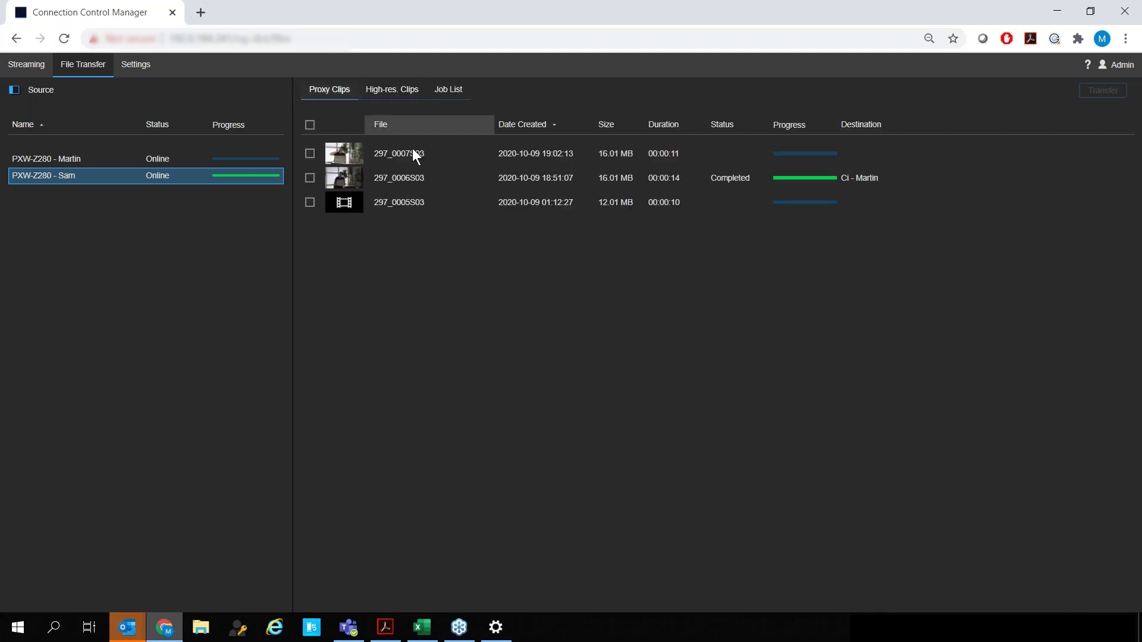
{"action": "left_click", "coordinate": [631, 158]}
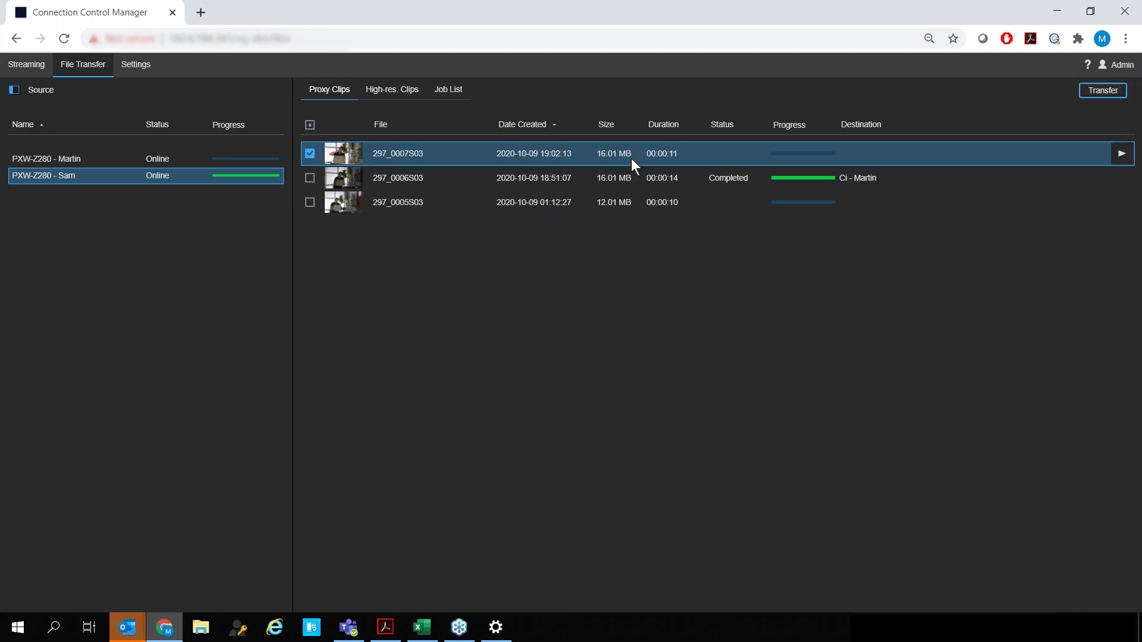
{"action": "left_click", "coordinate": [1122, 154]}
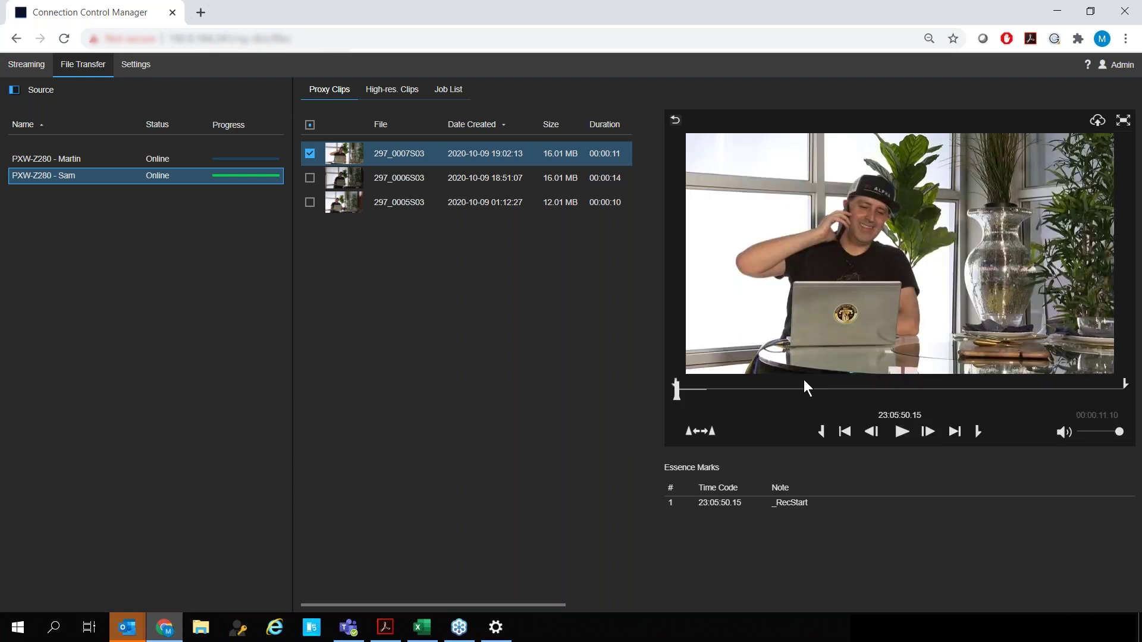
Upload proxy clip 297_0007S03 to the cloud and track its progress in the Job List
{"action": "left_click", "coordinate": [1097, 122]}
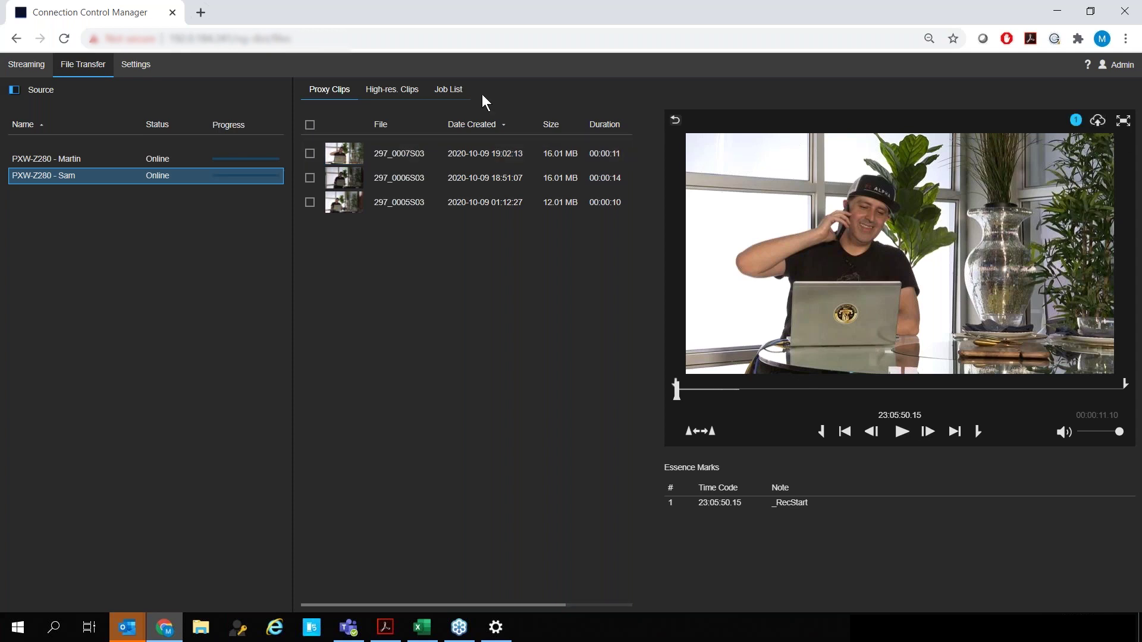
{"action": "left_click", "coordinate": [453, 91]}
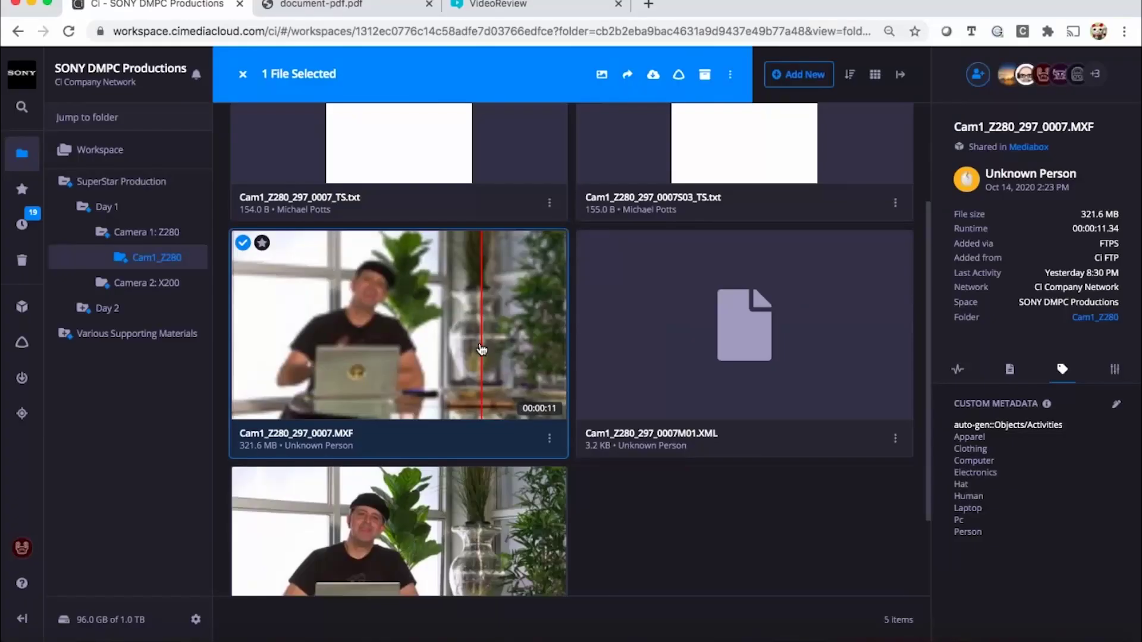
{"action": "scroll", "coordinate": [482, 349], "scroll_direction": "down", "scroll_amount": 1}
{"action": "key", "text": "Down"}
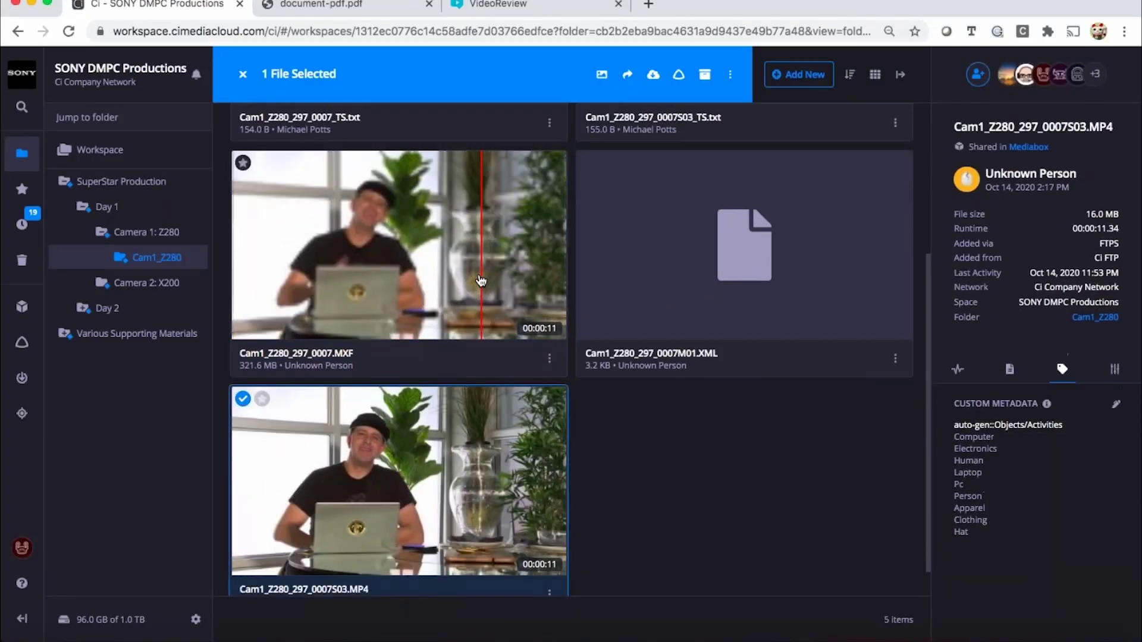
{"action": "key", "text": "Up"}
{"action": "key", "text": "Down"}
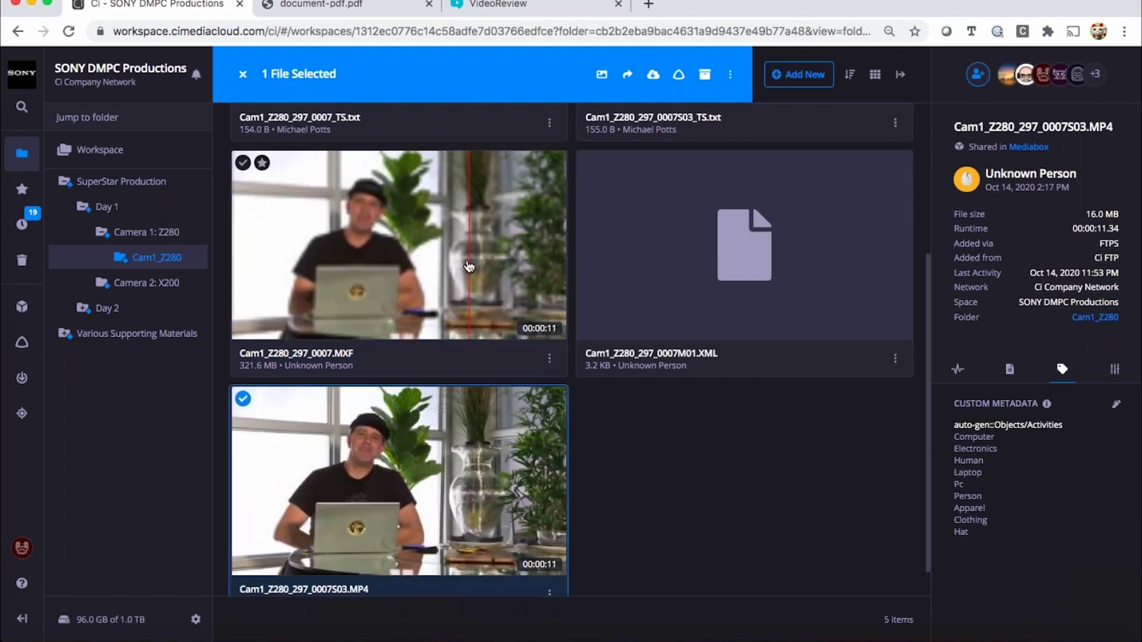
{"action": "key", "text": "Up"}
{"action": "key", "text": "Down"}
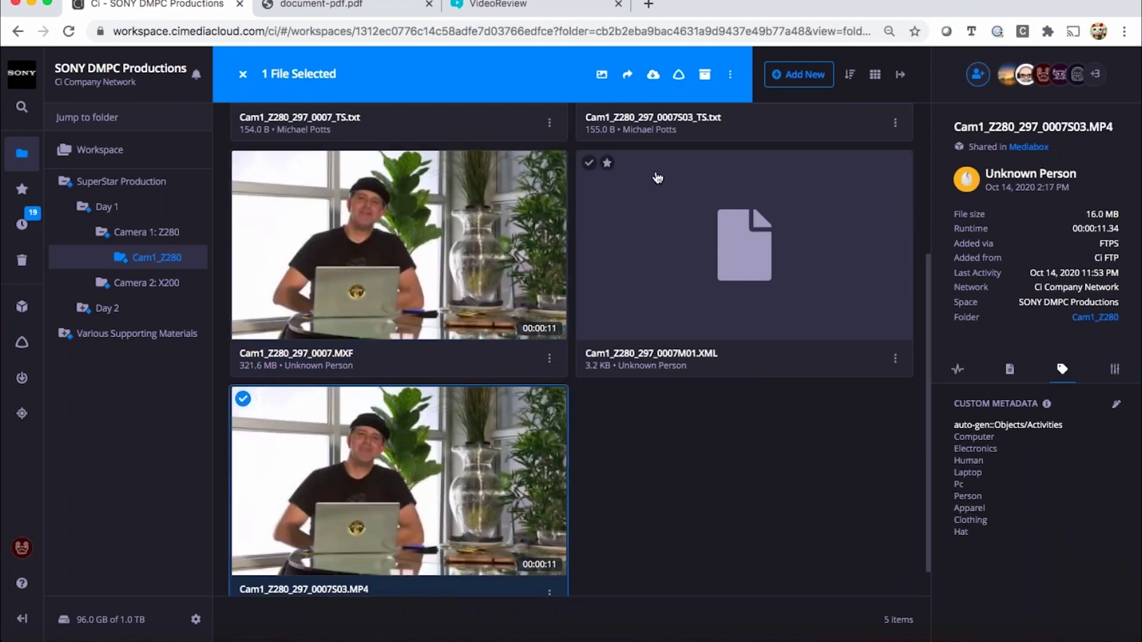
{"action": "left_click", "coordinate": [654, 76]}
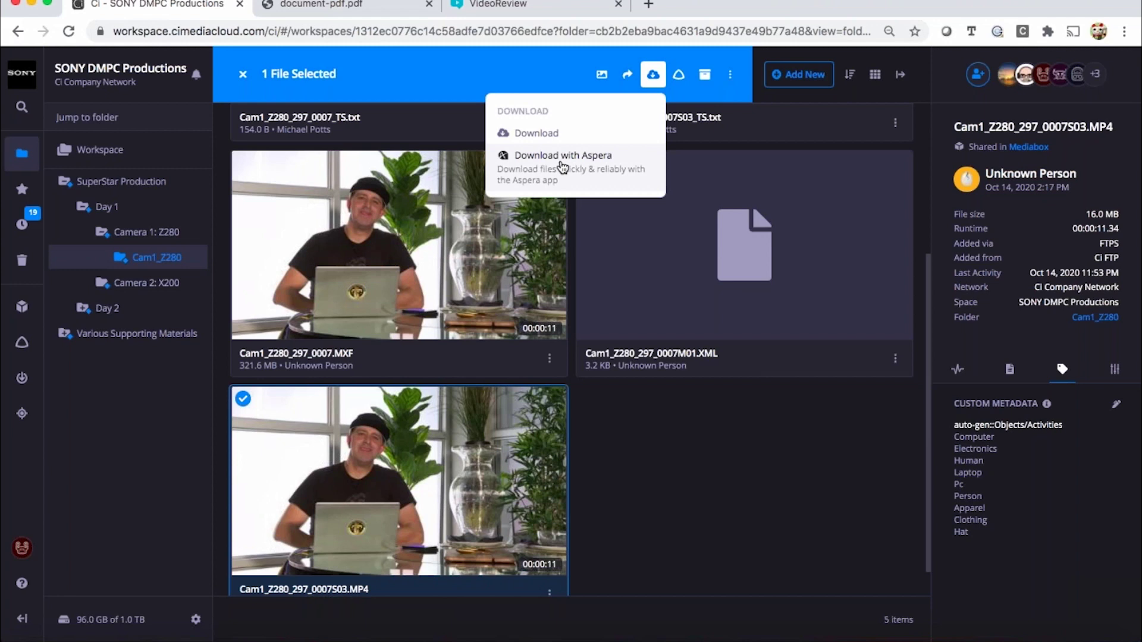
{"action": "left_click", "coordinate": [243, 77]}
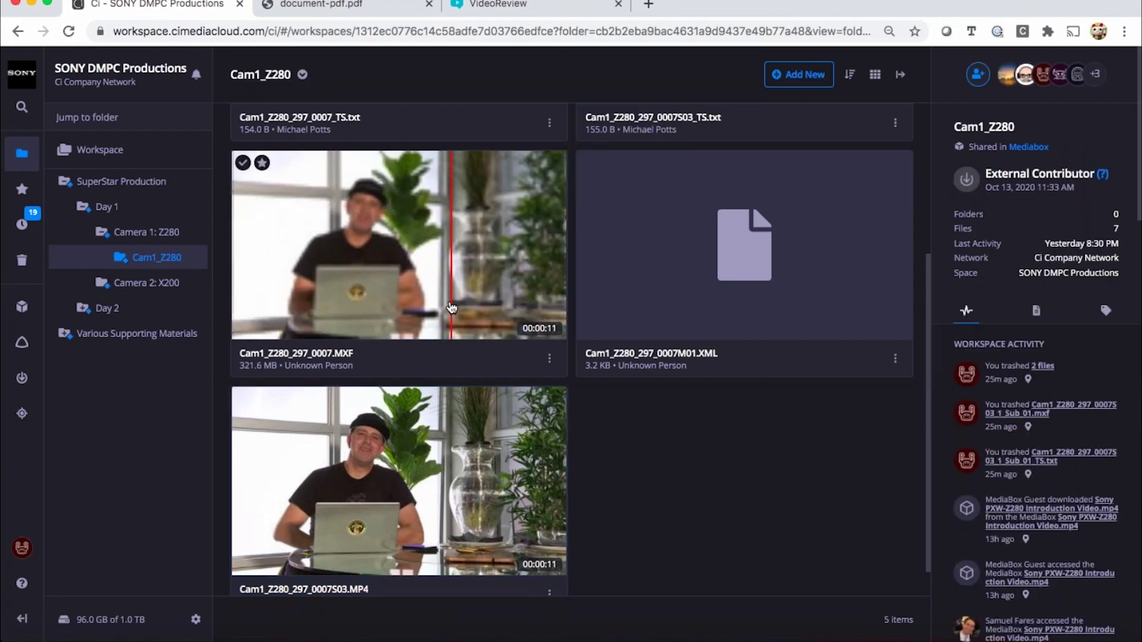
{"action": "double_click", "coordinate": [310, 238]}
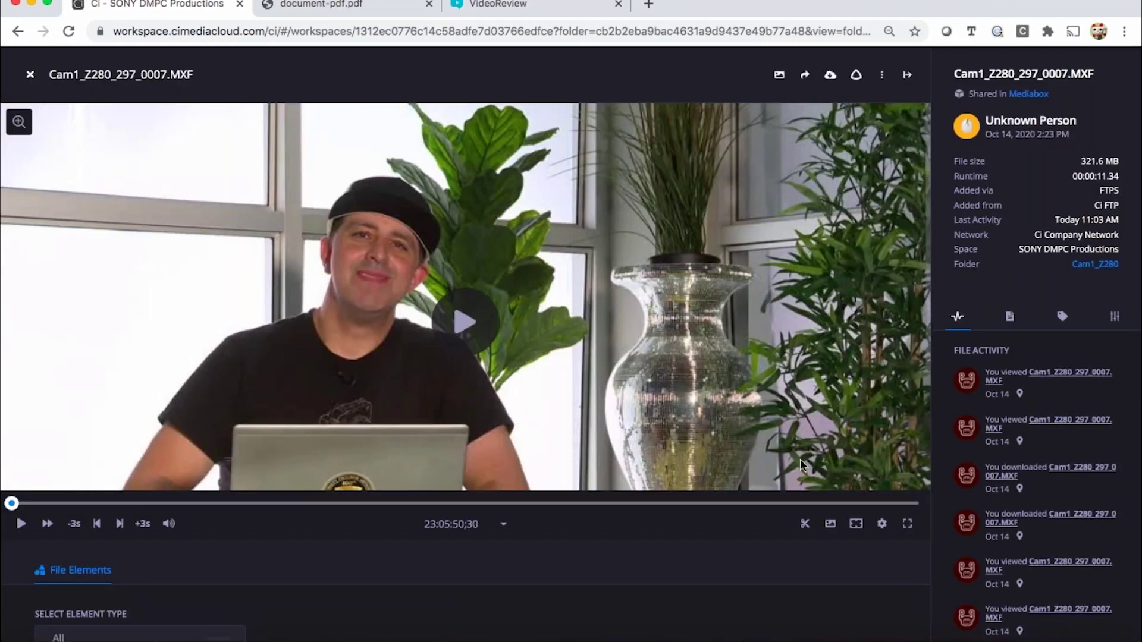
Mark a subclip range on the video starting at 23:05:57;41
{"action": "left_click", "coordinate": [805, 525]}
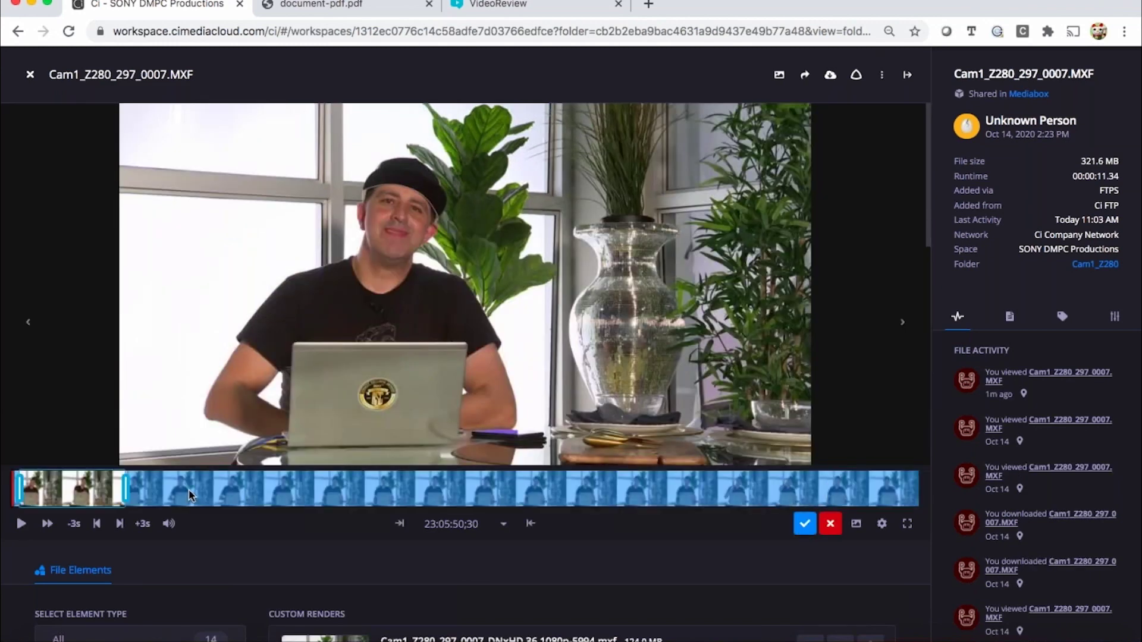
{"action": "left_click_drag", "start_coordinate": [192, 496], "coordinate": [128, 489]}
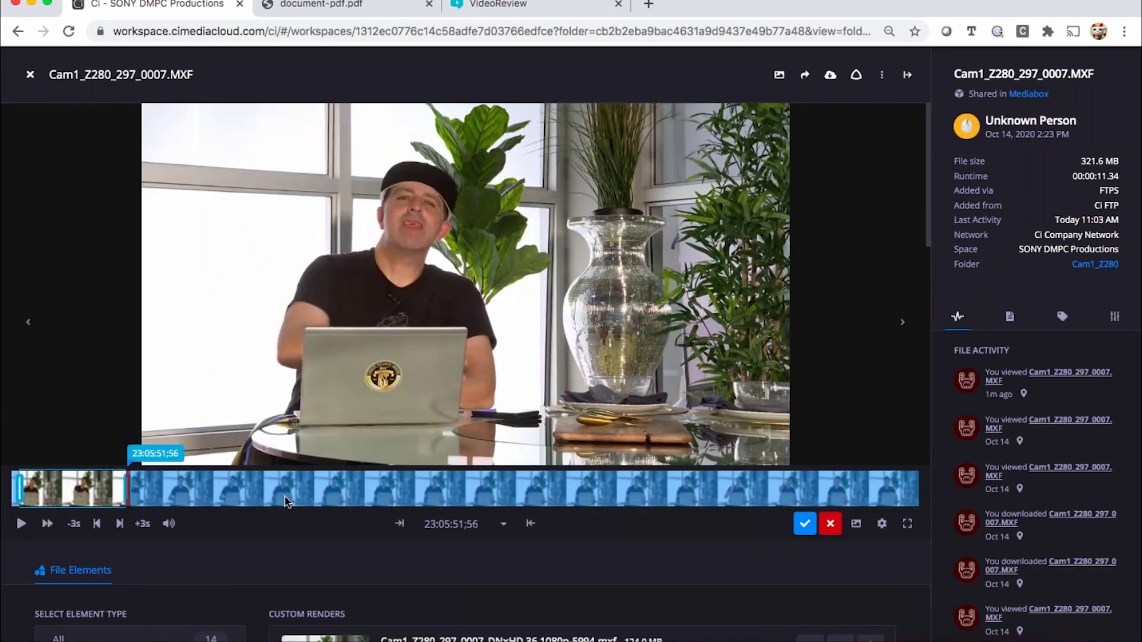
{"action": "left_click_drag", "start_coordinate": [128, 489], "coordinate": [701, 489]}
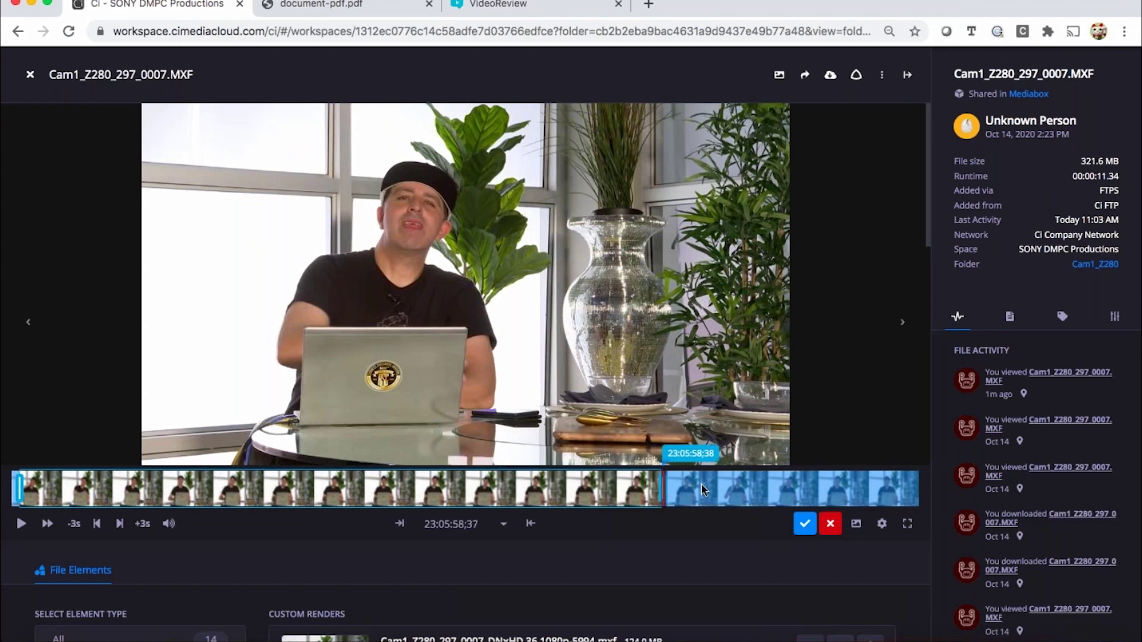
{"action": "left_click_drag", "start_coordinate": [17, 489], "coordinate": [589, 489]}
Save the range as a new Same As Source MXF file with custom metadata, named Cam1_Z280_297_0007-newclip.mxf
{"action": "left_click", "coordinate": [806, 526]}
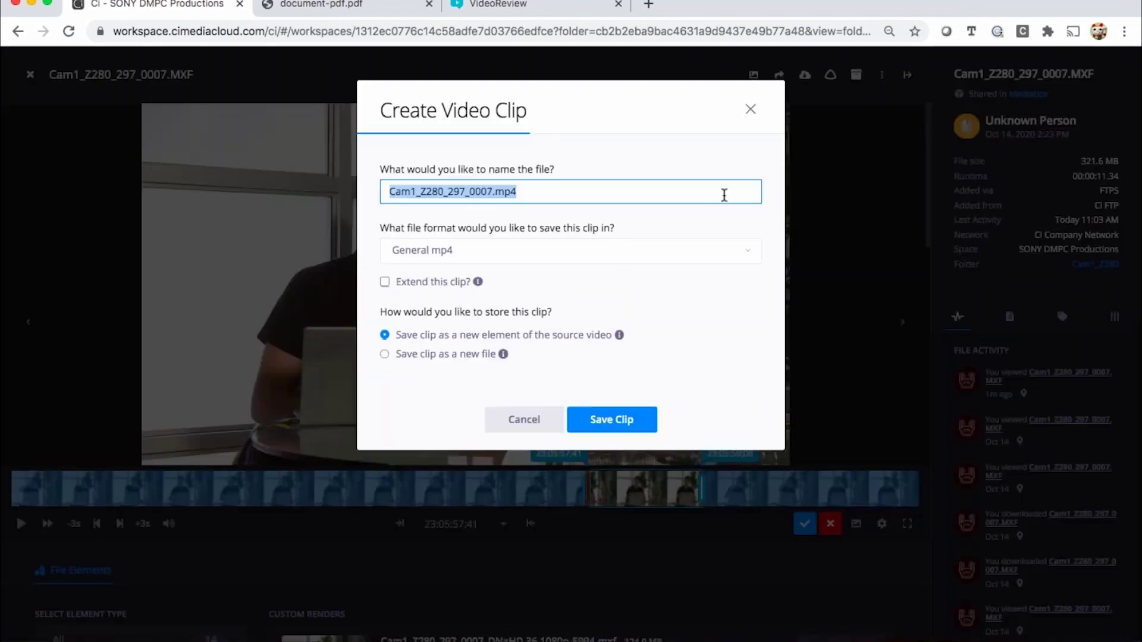
{"action": "left_click", "coordinate": [694, 256]}
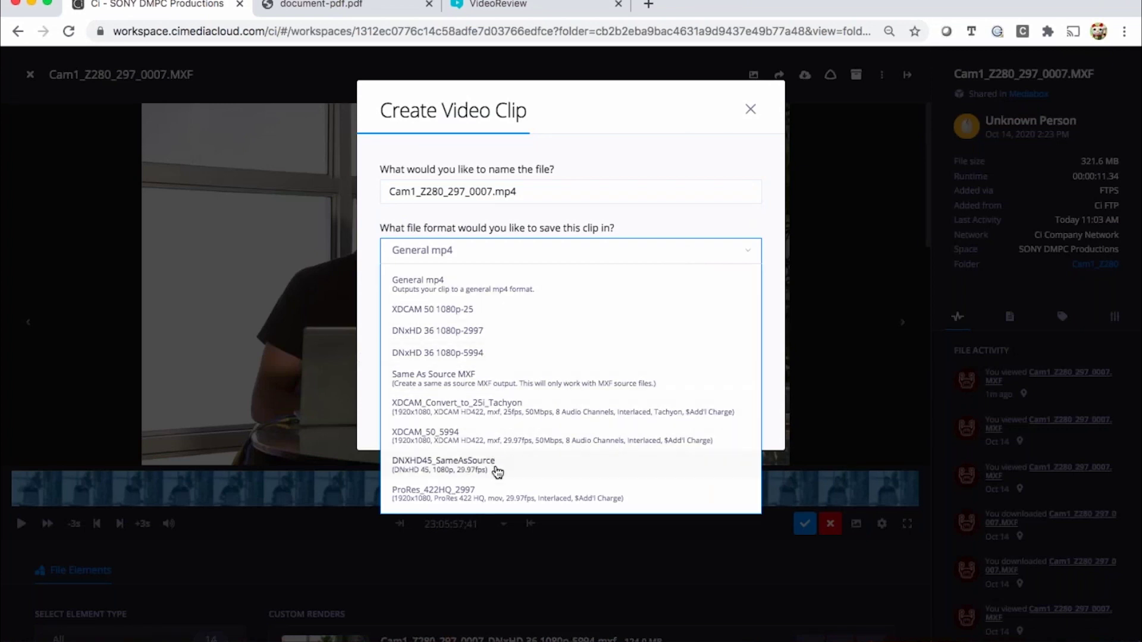
{"action": "left_click", "coordinate": [505, 374]}
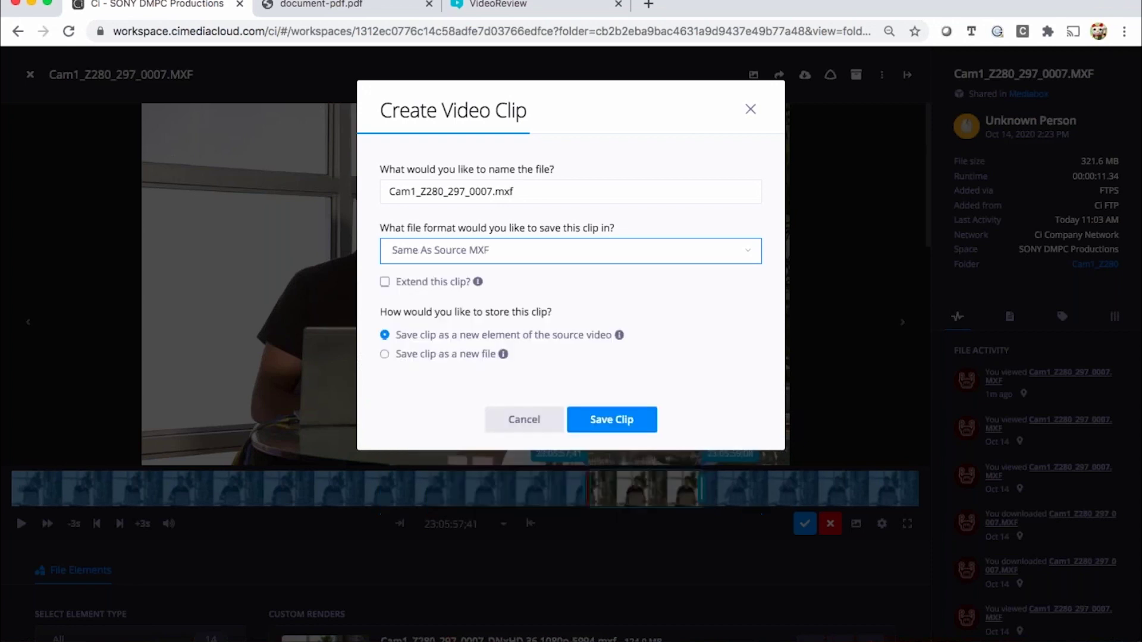
{"action": "left_click", "coordinate": [448, 357]}
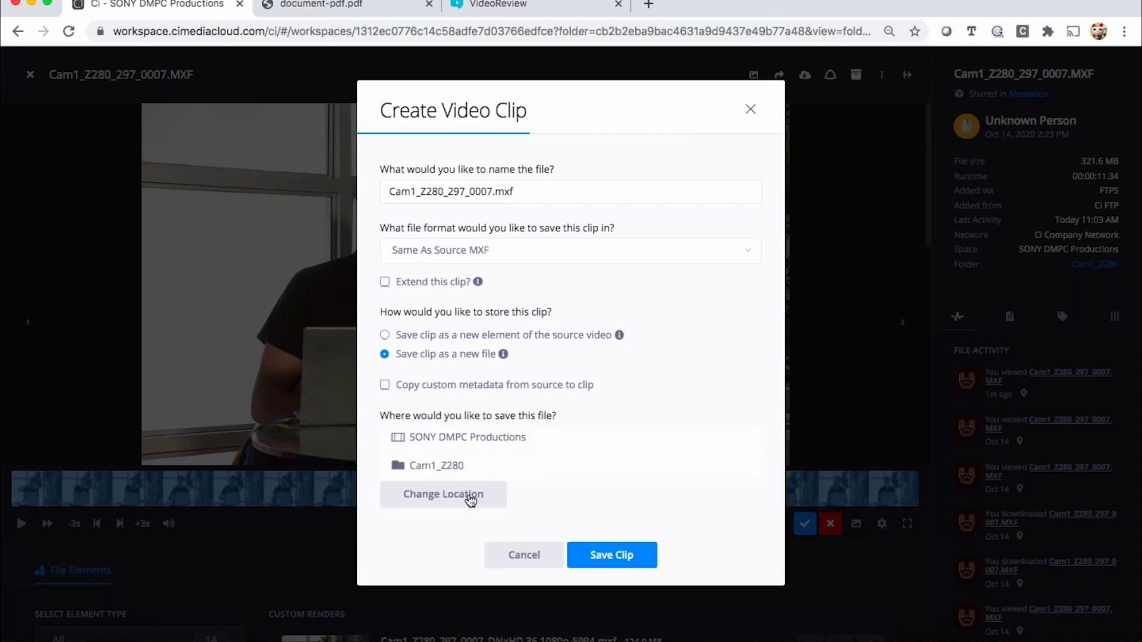
{"action": "left_click", "coordinate": [449, 390]}
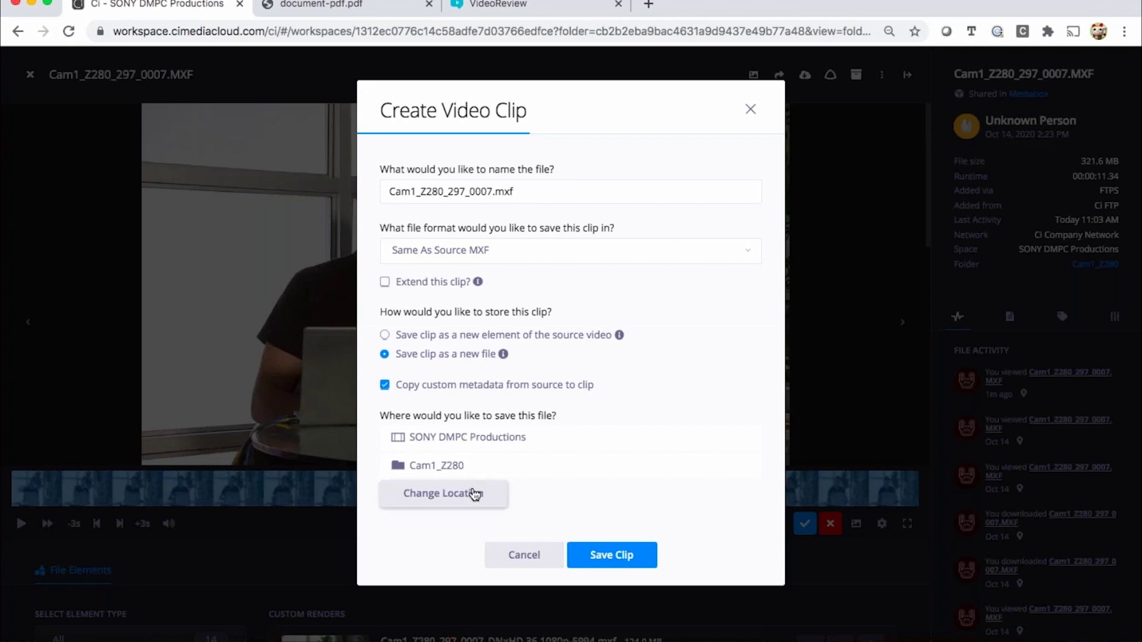
{"action": "left_click", "coordinate": [492, 191]}
{"action": "type", "text": "-newclip"}
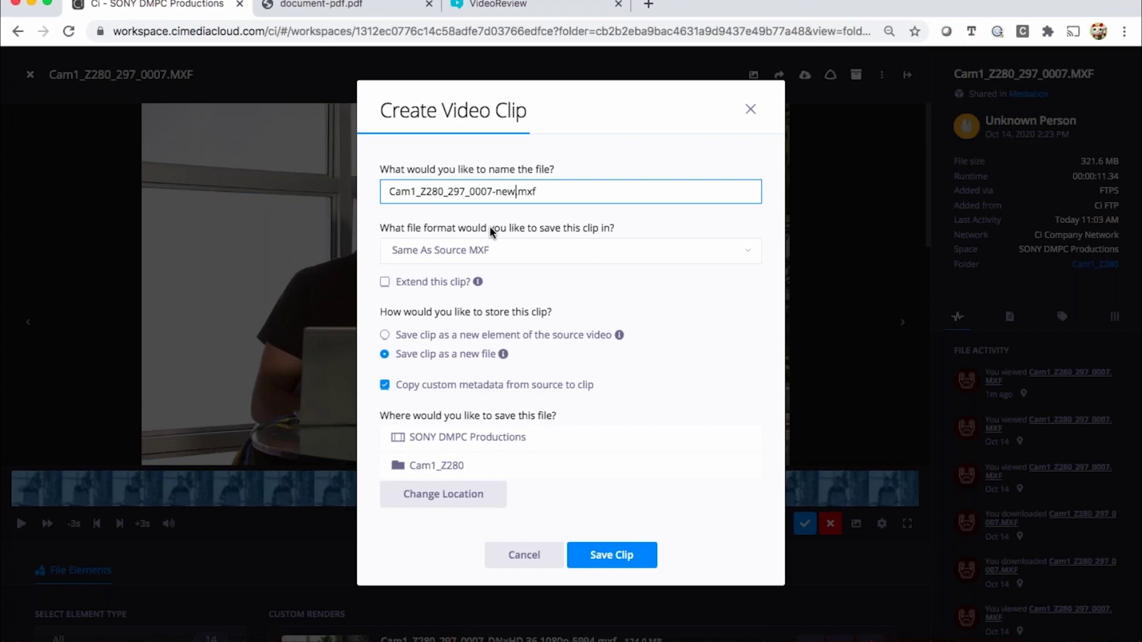
{"action": "left_click", "coordinate": [607, 556]}
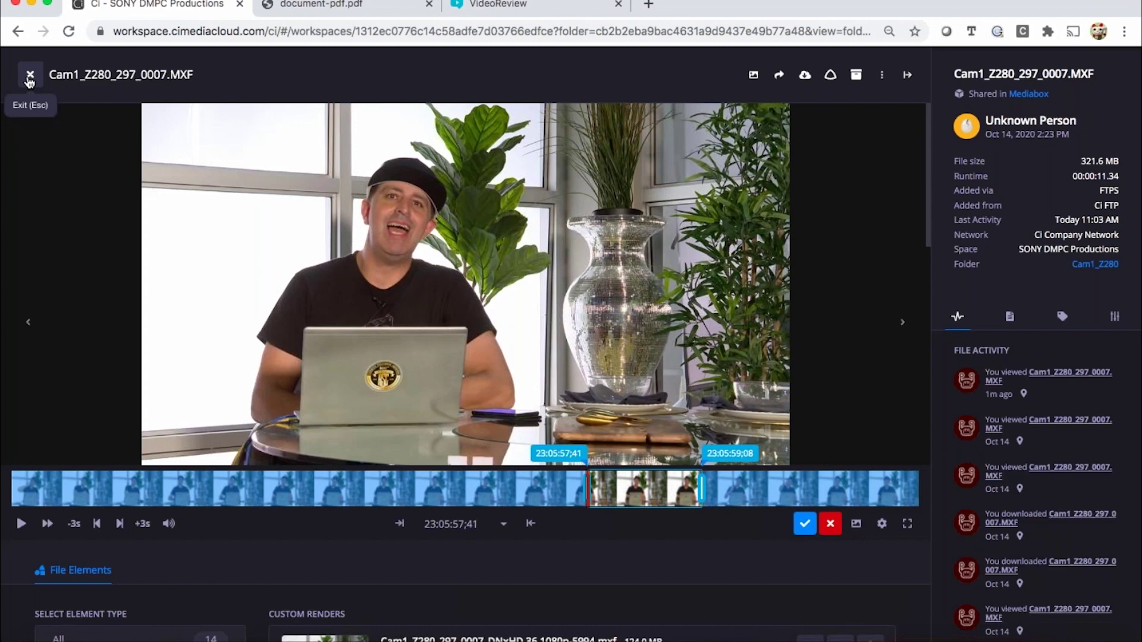
Return to the Cam1_Z280 folder and select Cam1_Z280_297_0007S03.MP4 in Premiere's Ci panel
{"action": "left_click", "coordinate": [30, 78]}
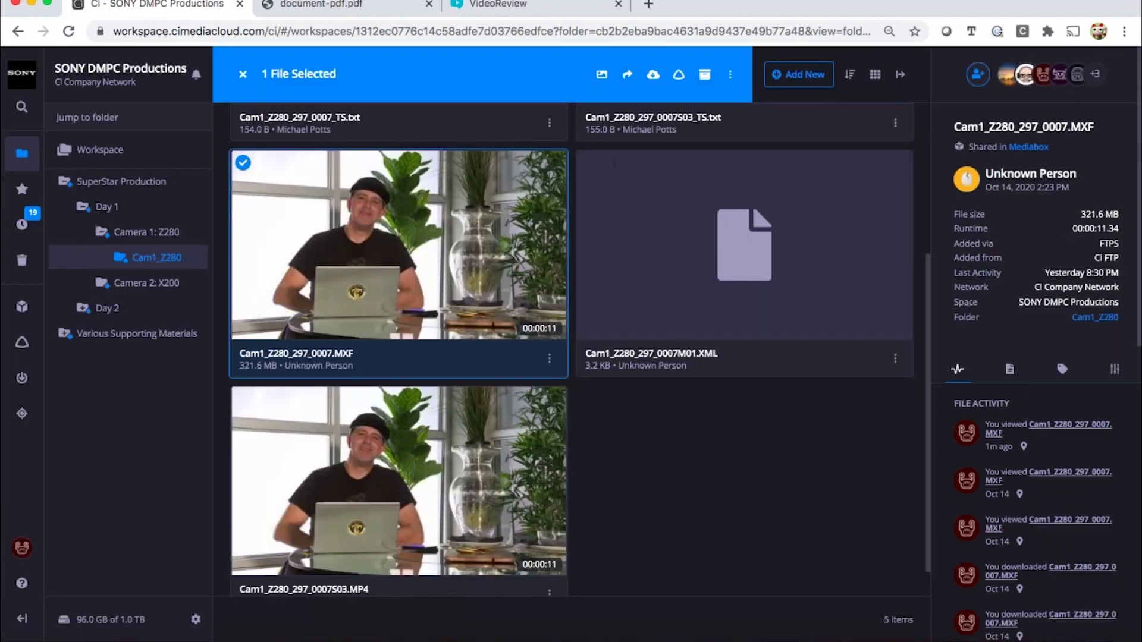
{"action": "left_click", "coordinate": [244, 75]}
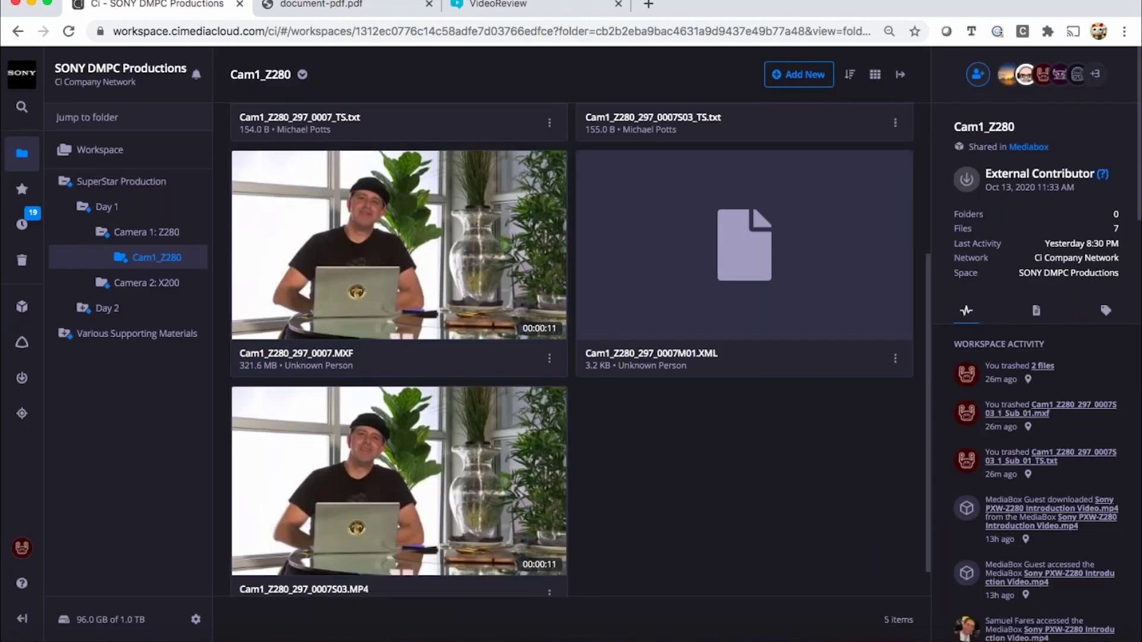
{"action": "left_click", "coordinate": [1011, 636]}
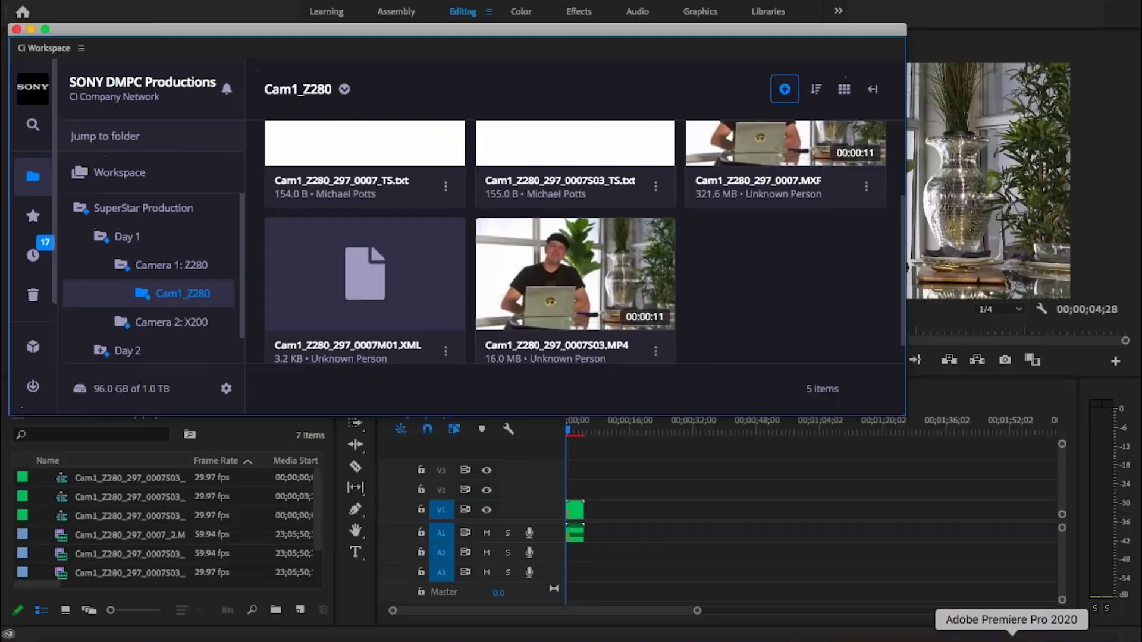
{"action": "scroll", "coordinate": [759, 309], "scroll_direction": "up", "scroll_amount": 2}
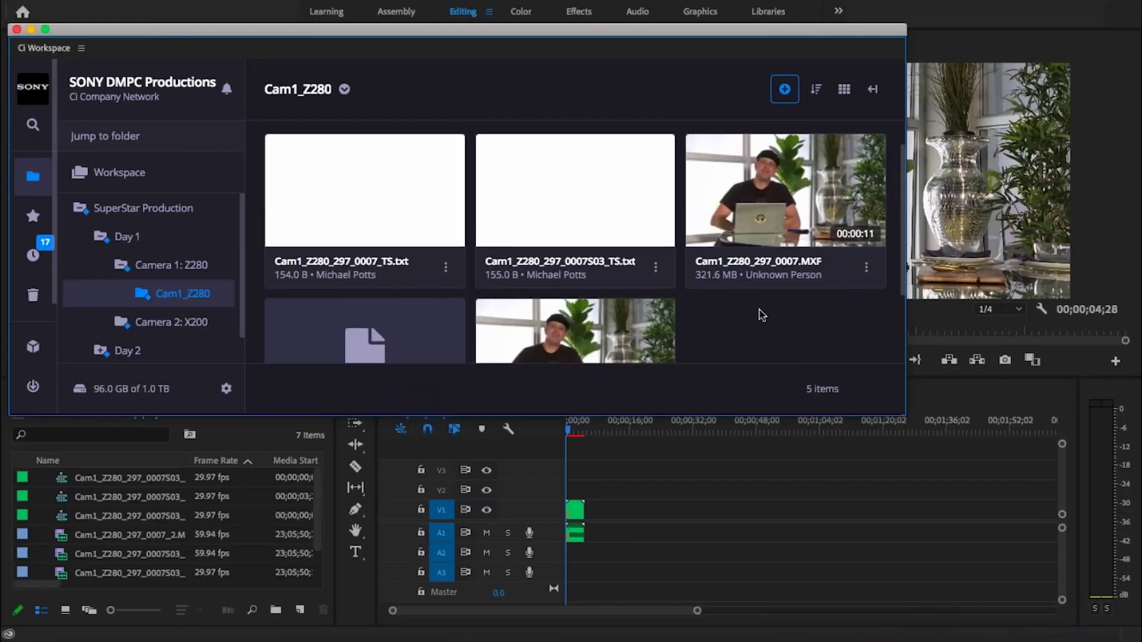
{"action": "scroll", "coordinate": [759, 309], "scroll_direction": "down", "scroll_amount": 1}
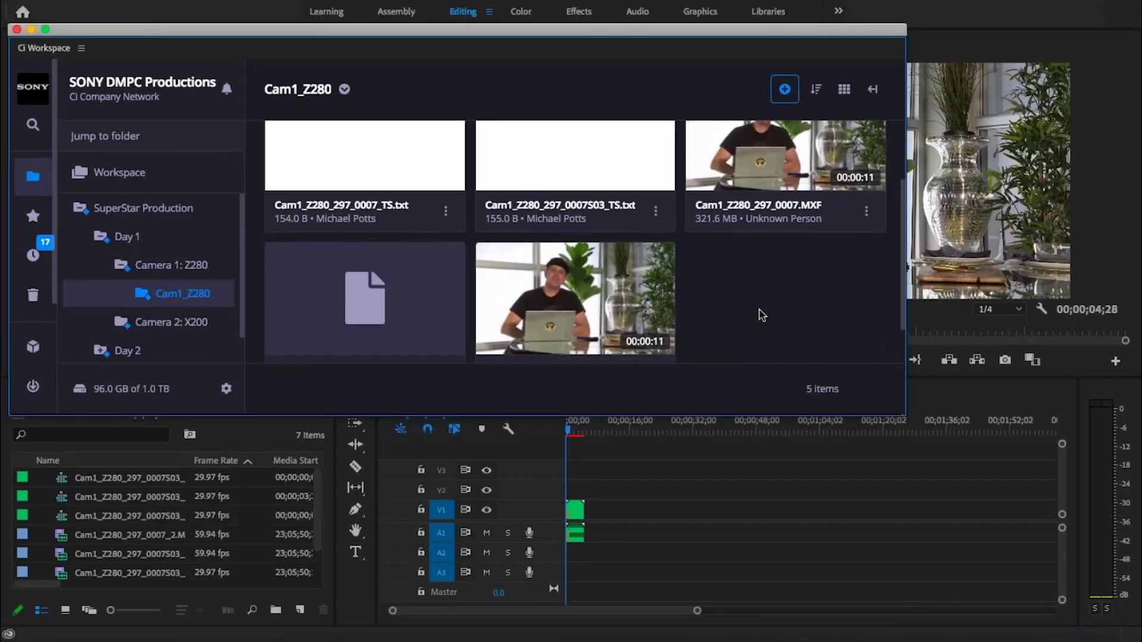
{"action": "left_click", "coordinate": [490, 257]}
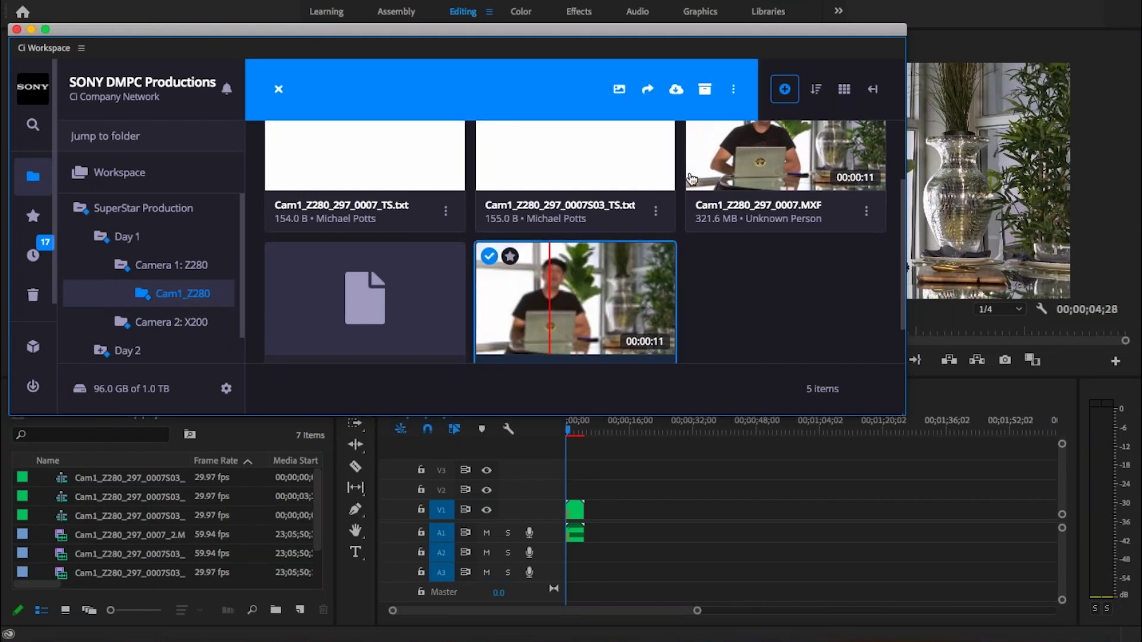
Import Cam1_Z280_297_0007S03.MP4 into Premiere, accepting the default download folder
{"action": "left_click", "coordinate": [676, 89]}
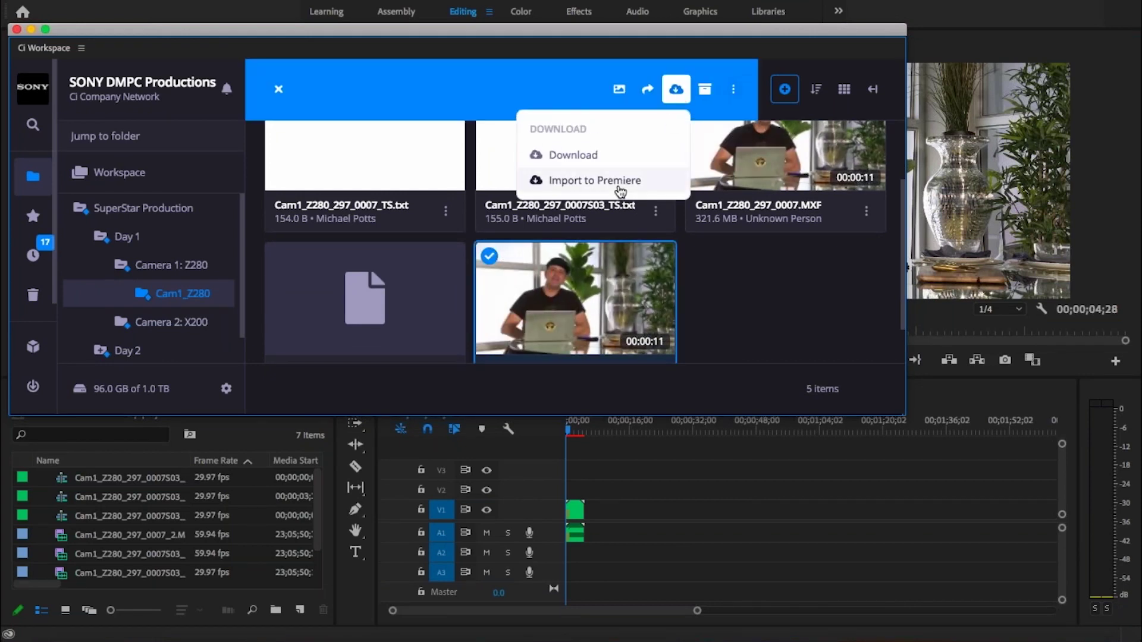
{"action": "left_click", "coordinate": [620, 188]}
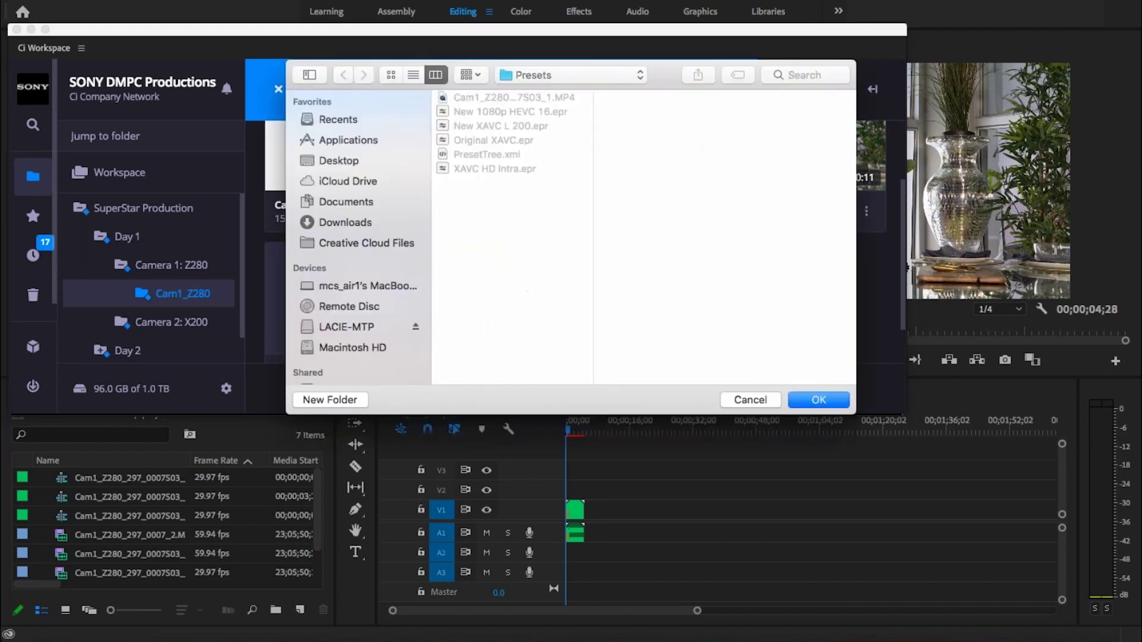
{"action": "left_click", "coordinate": [819, 400]}
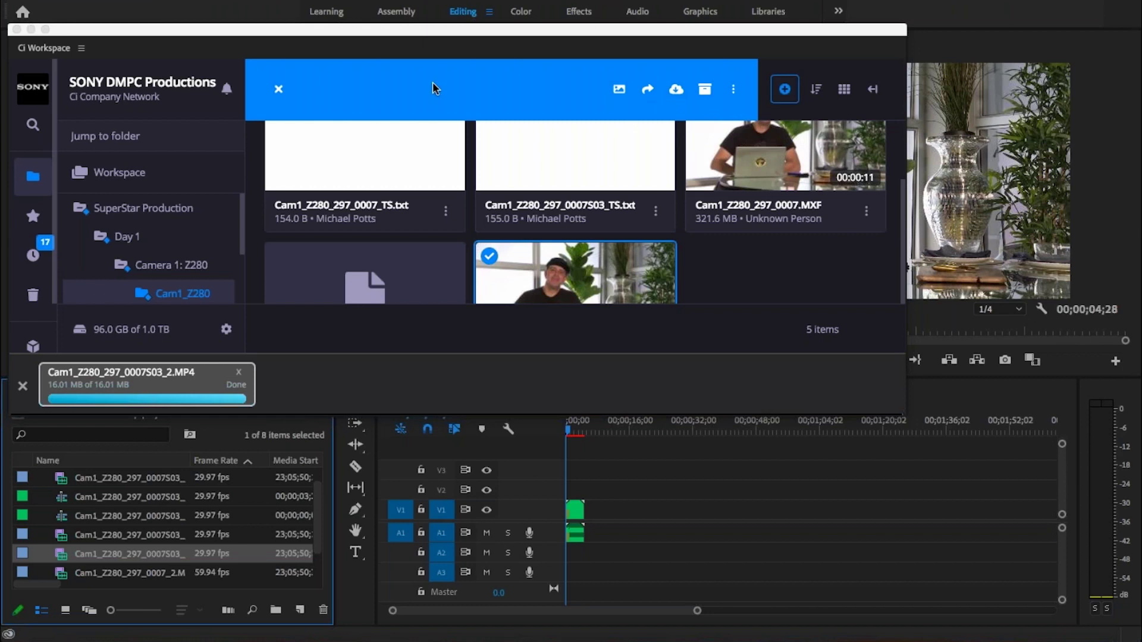
Upload sequence Cam1_Z280_297_0007S03_1 using the XAVC HD Intra.epr render preset and the default output folder
{"action": "left_click", "coordinate": [278, 88]}
{"action": "left_click", "coordinate": [785, 89]}
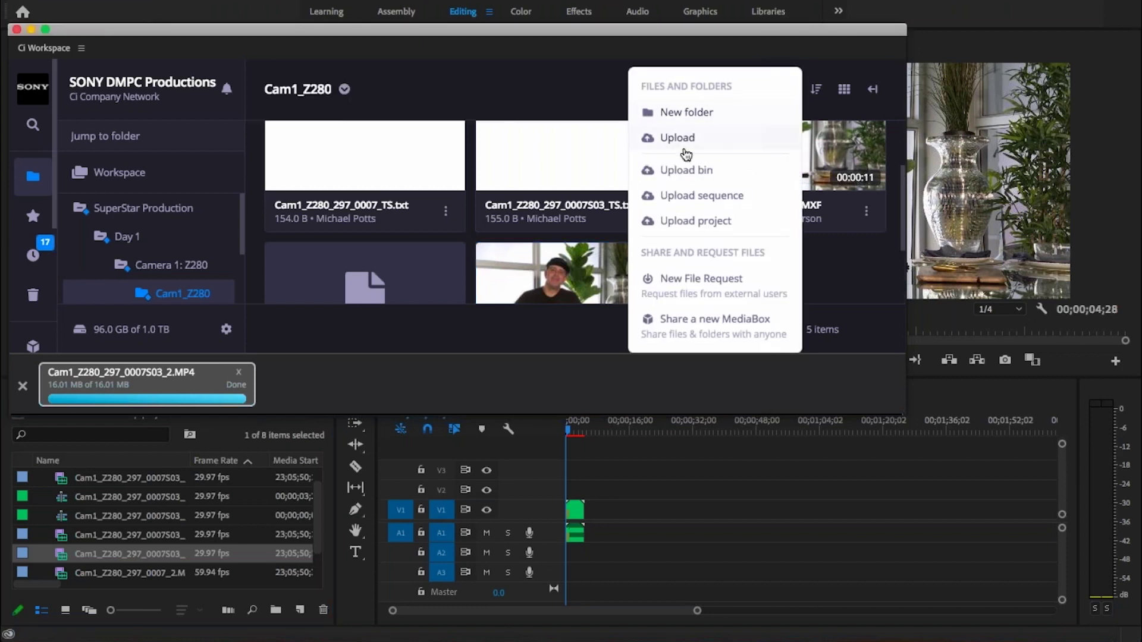
{"action": "left_click", "coordinate": [695, 200]}
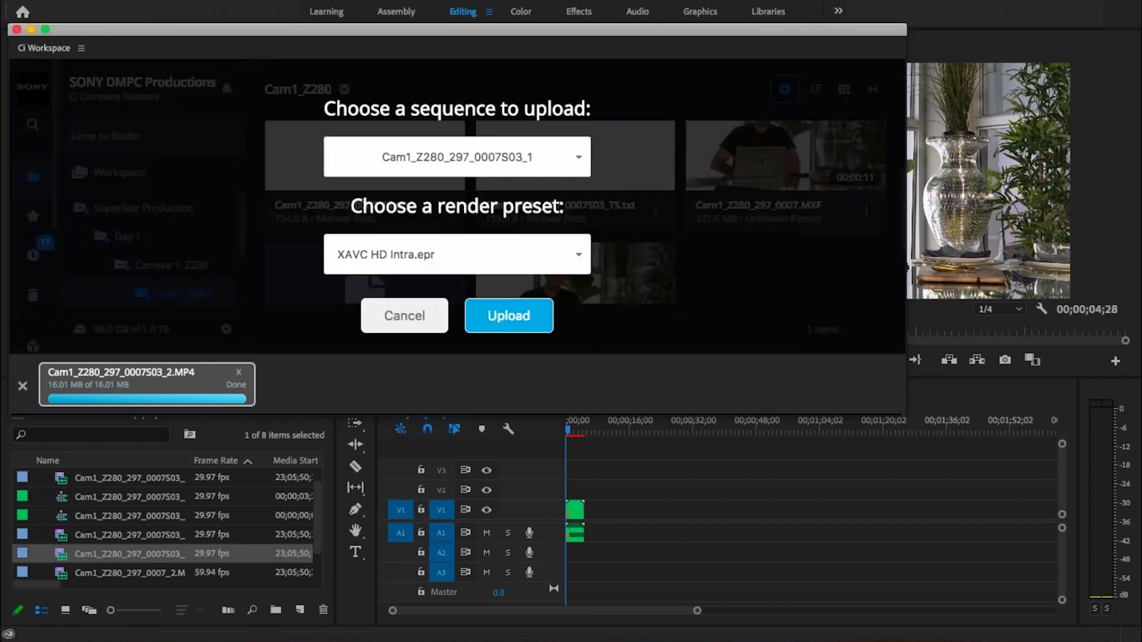
{"action": "left_click", "coordinate": [568, 256]}
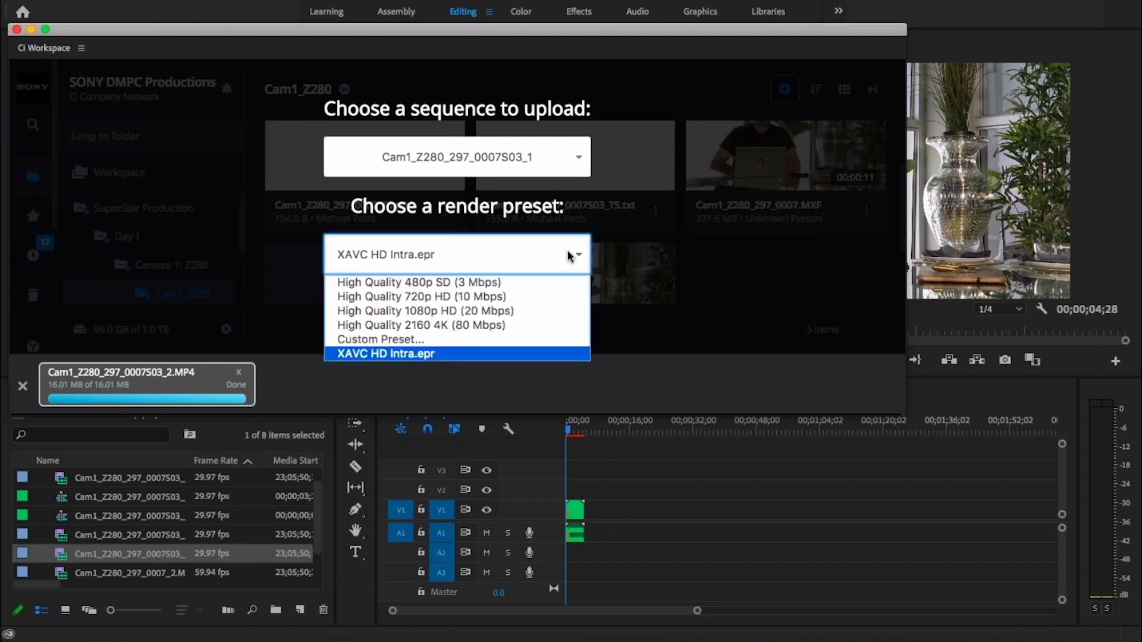
{"action": "left_click", "coordinate": [470, 354]}
{"action": "left_click", "coordinate": [512, 317]}
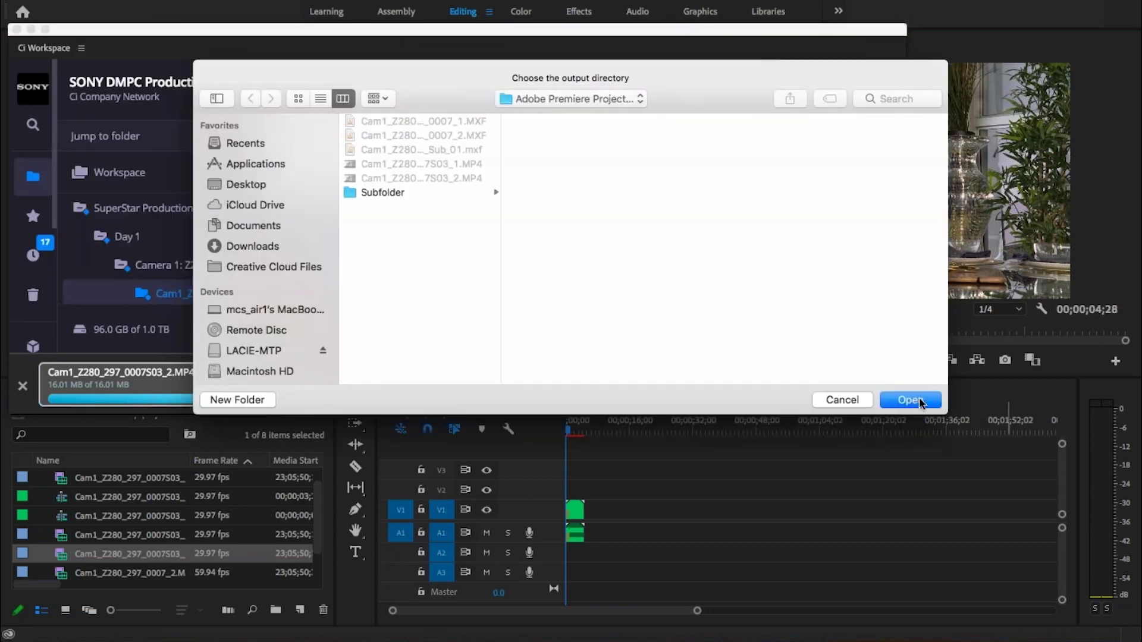
{"action": "left_click", "coordinate": [920, 401]}
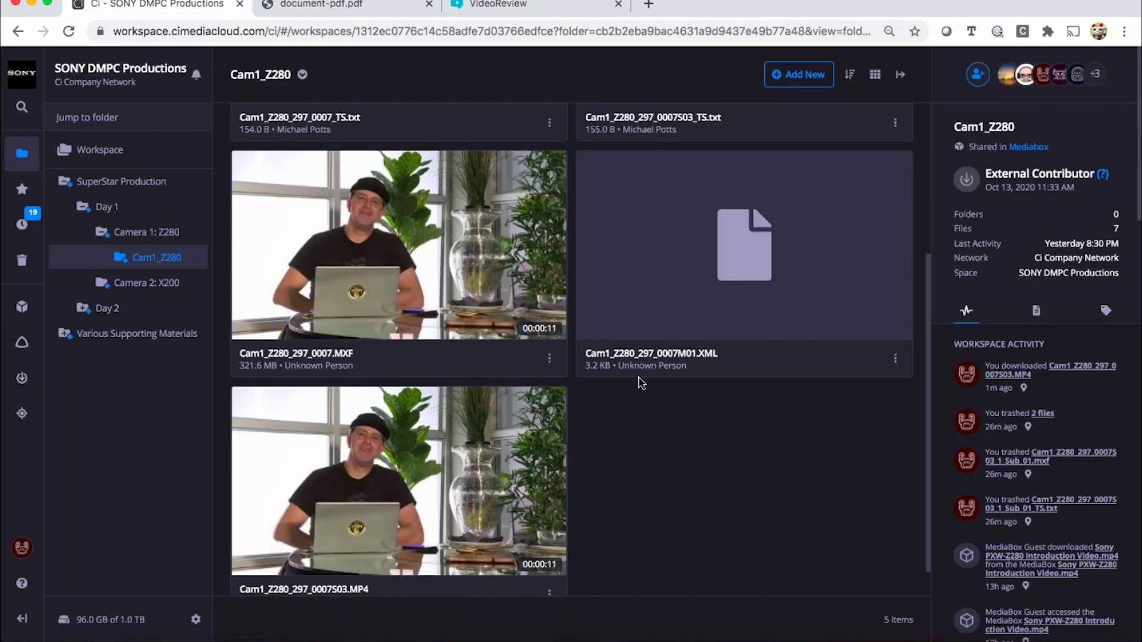
Add a Like Frame comment at 23:05:59;44 in the VideoReview, then show the comment export formats
{"action": "left_click", "coordinate": [569, 7]}
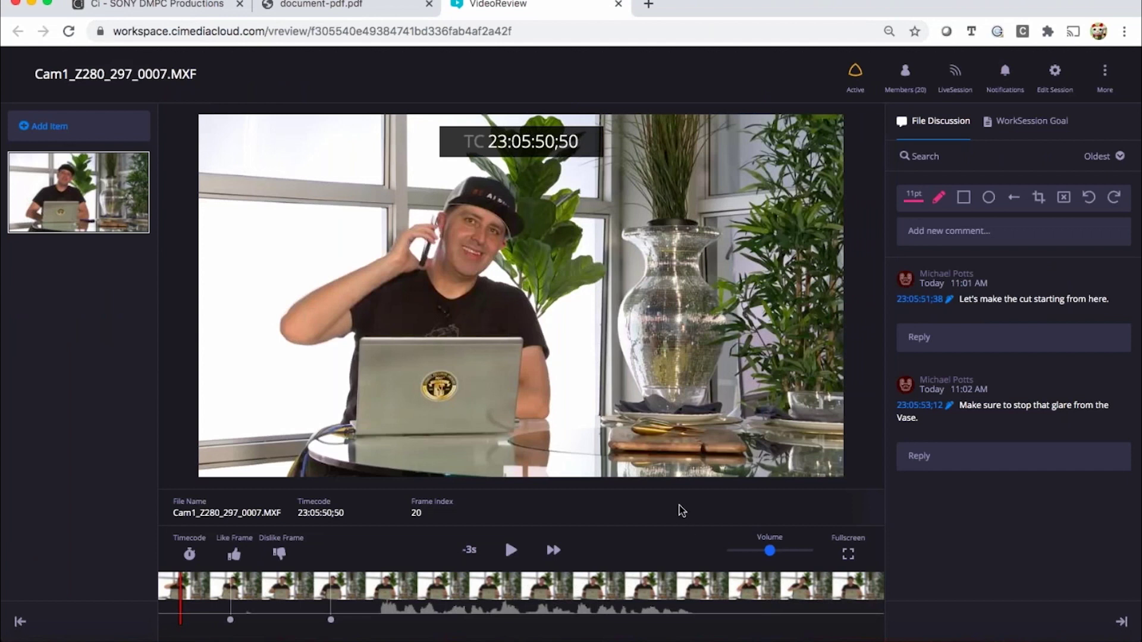
{"action": "left_click", "coordinate": [750, 589]}
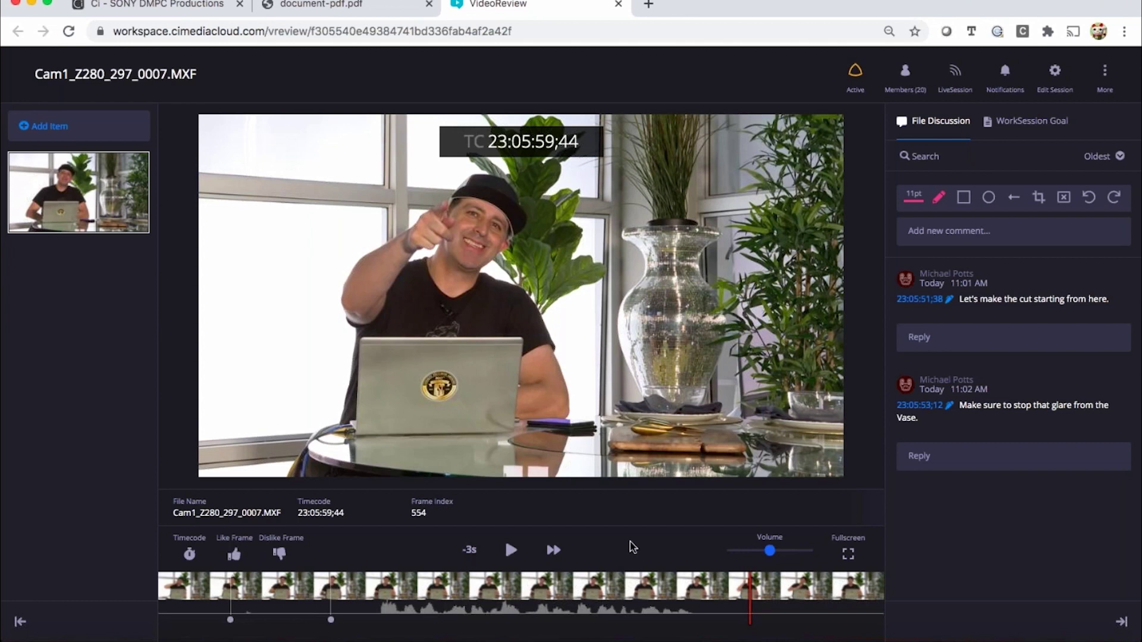
{"action": "key", "text": "l"}
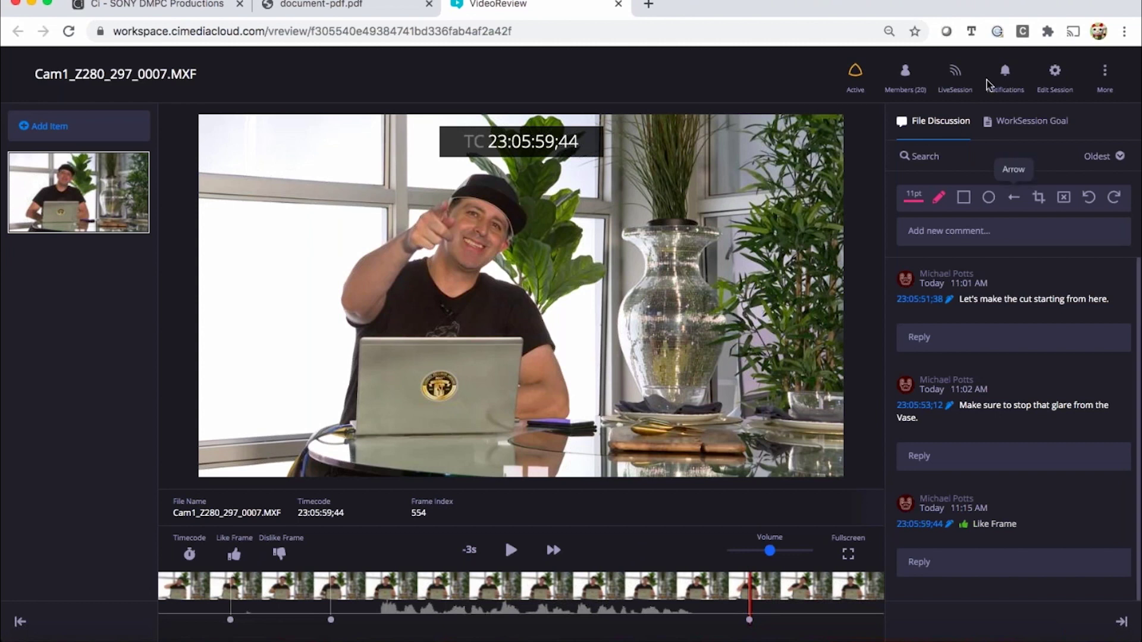
{"action": "left_click", "coordinate": [1105, 70]}
{"action": "left_click", "coordinate": [1041, 170]}
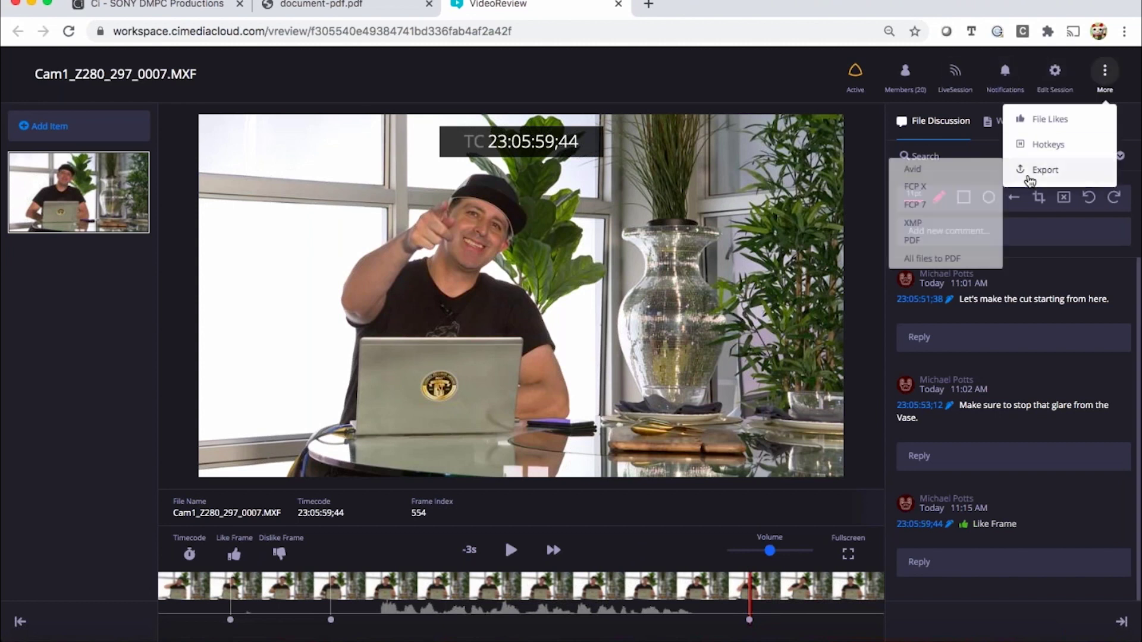
View the comments as a PDF in the browser, scrolling through all three entries
{"action": "mouse_move", "coordinate": [916, 243]}
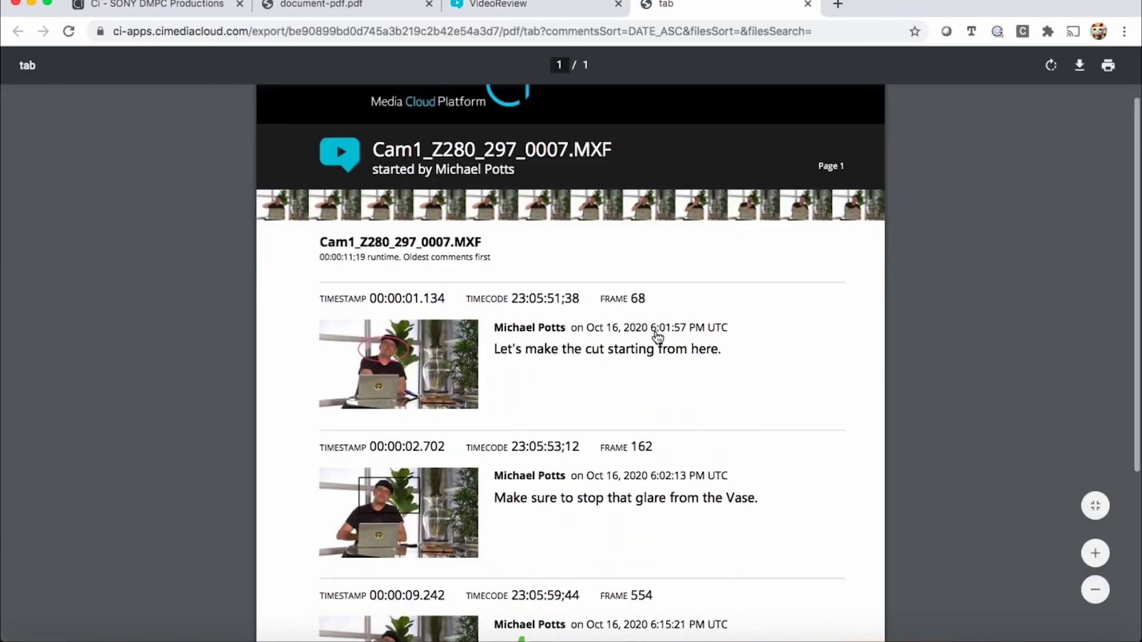
{"action": "scroll", "coordinate": [657, 338], "scroll_direction": "up", "scroll_amount": 5}
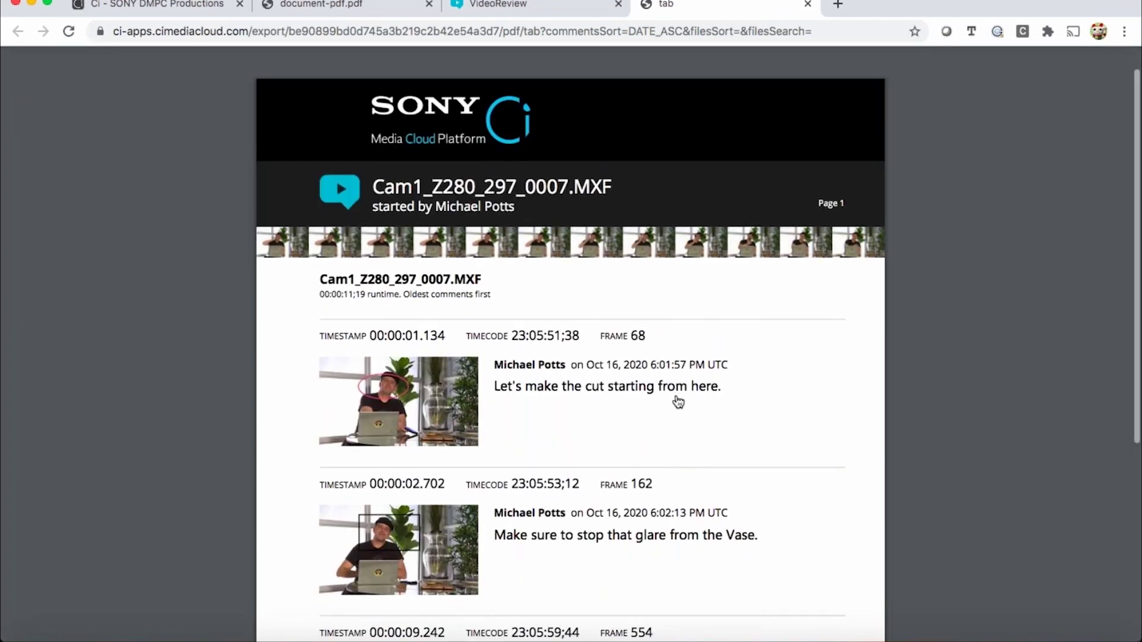
{"action": "scroll", "coordinate": [606, 278], "scroll_direction": "down", "scroll_amount": 3}
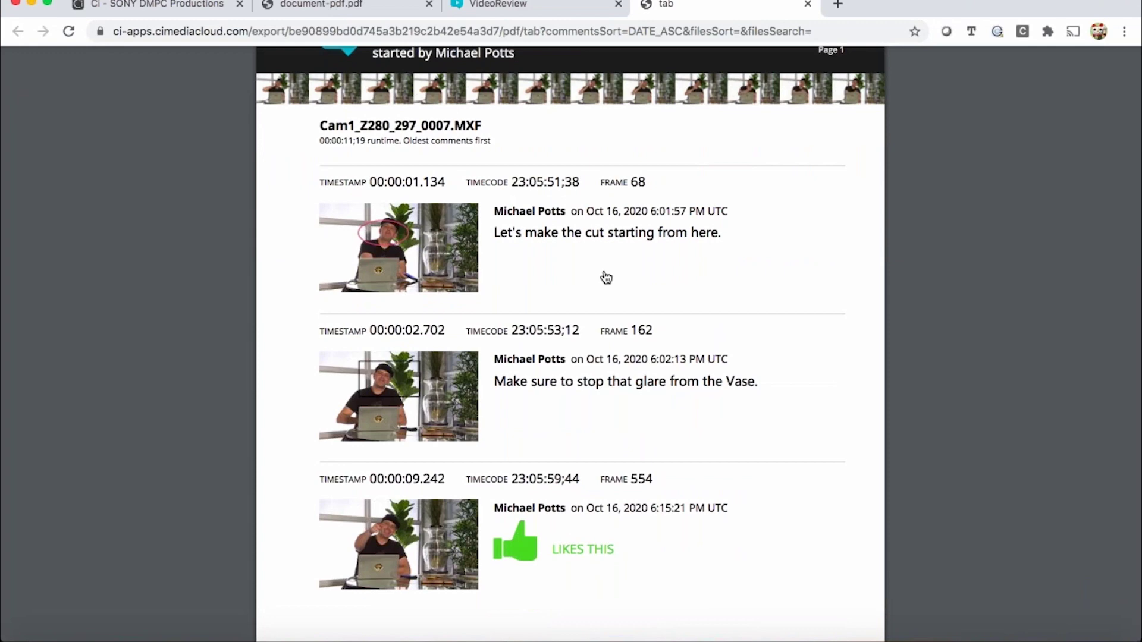
{"action": "left_click", "coordinate": [167, 7]}
From VideoReview, join the LiveSession invitation for Cam1_Z280_297_0007.MXF
{"action": "left_click", "coordinate": [555, 8]}
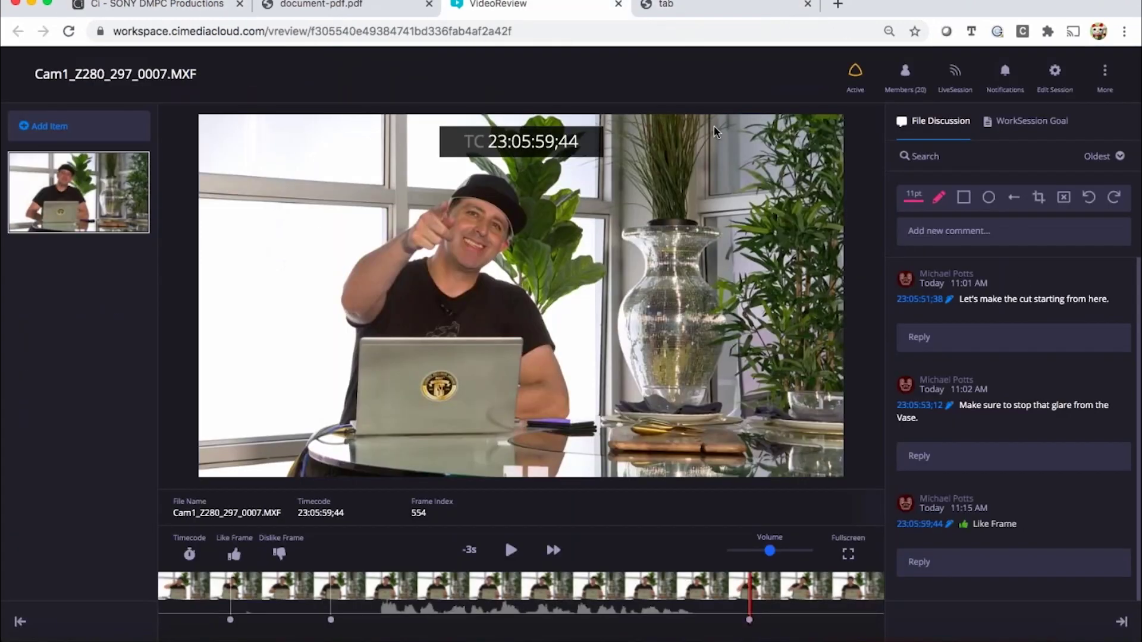
{"action": "left_click", "coordinate": [955, 73]}
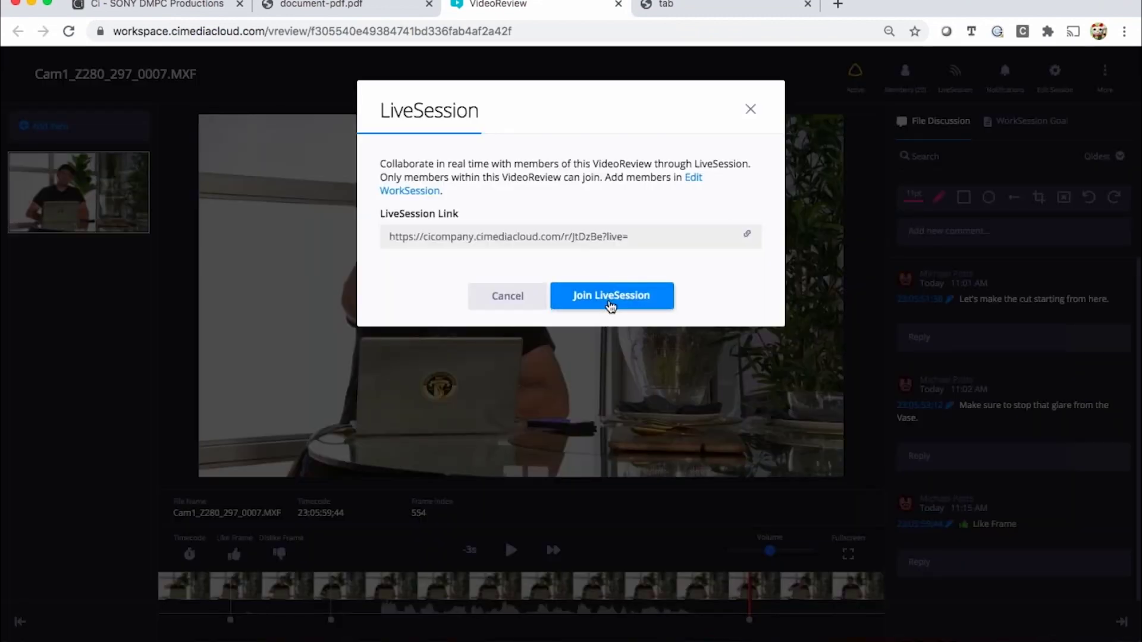
{"action": "left_click", "coordinate": [611, 296]}
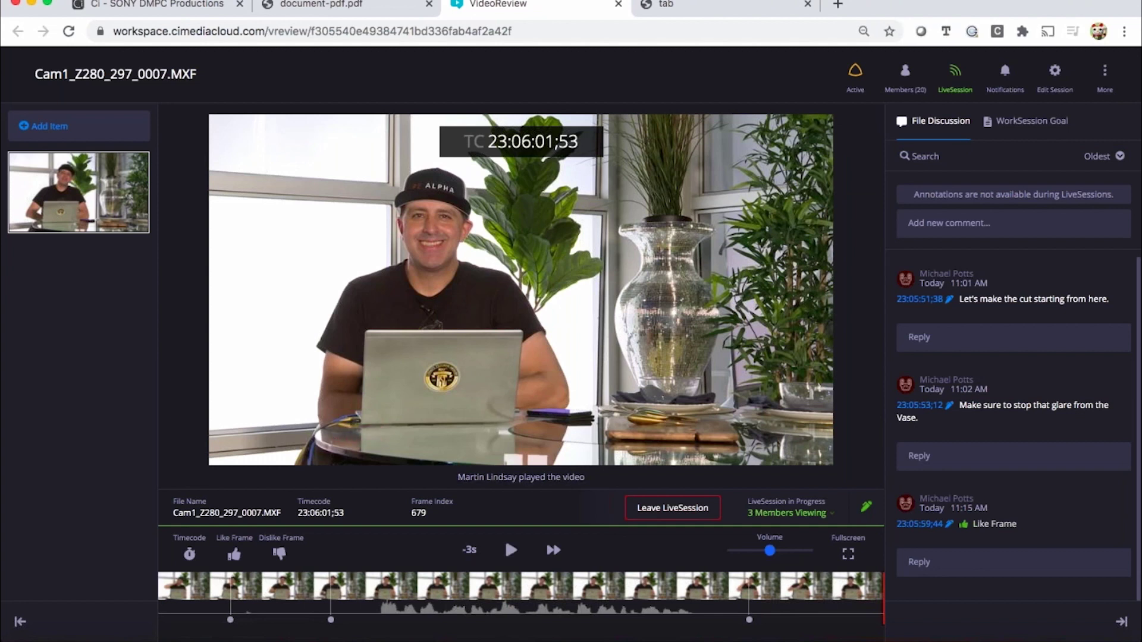
Pause, resume and re-pause the shared playback, stopping at 23:05:55;55, then return to the workspace
{"action": "left_click", "coordinate": [511, 550]}
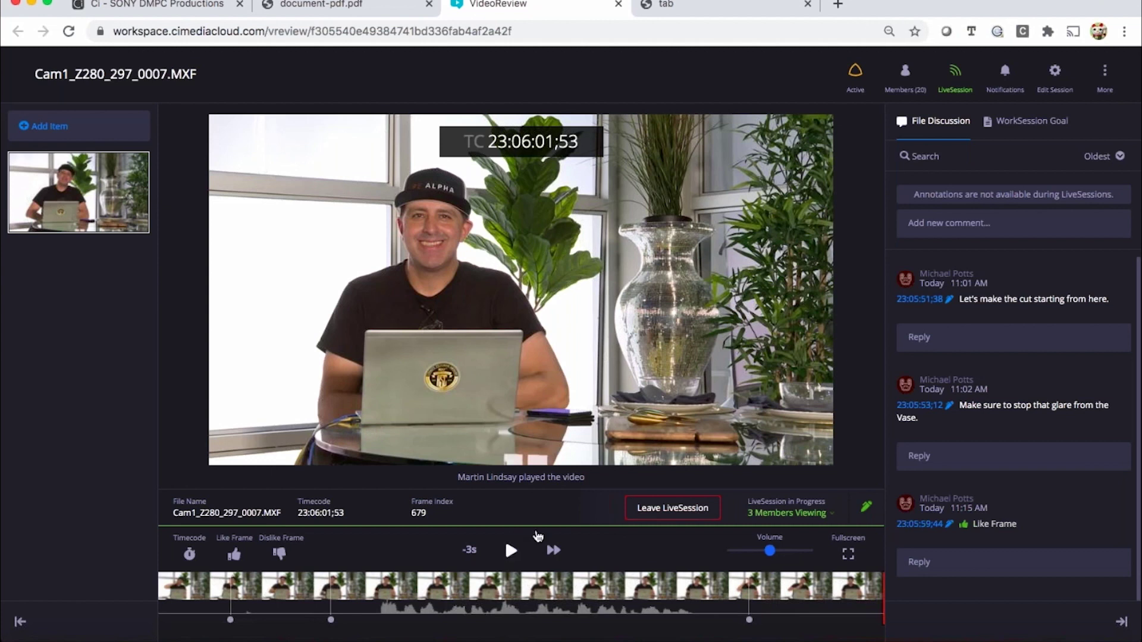
{"action": "left_click", "coordinate": [511, 550]}
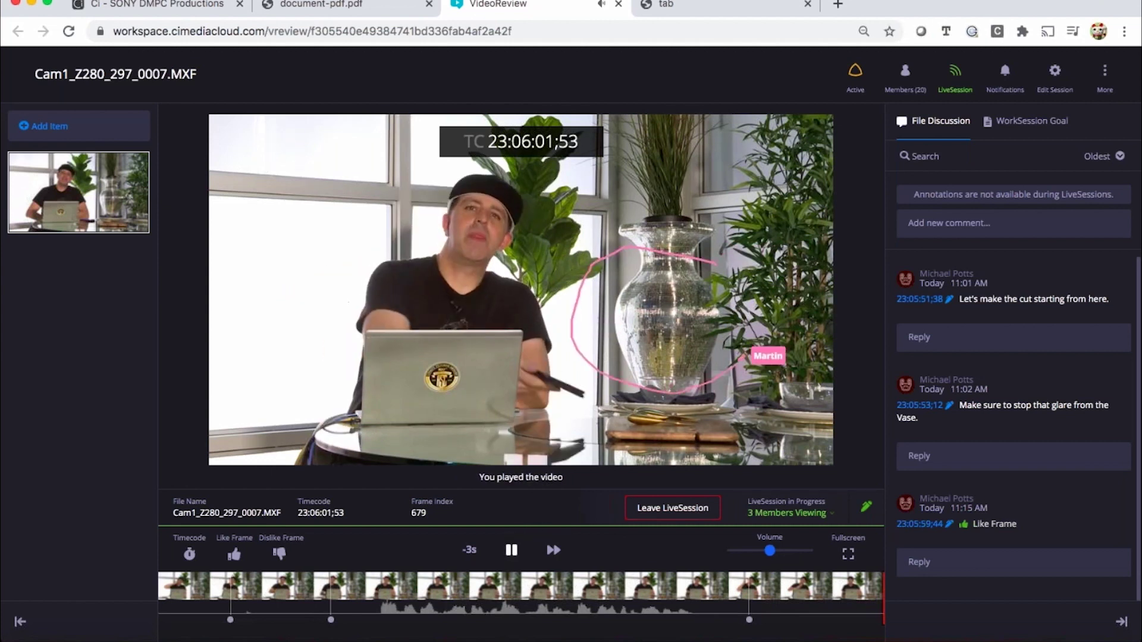
{"action": "left_click", "coordinate": [510, 550]}
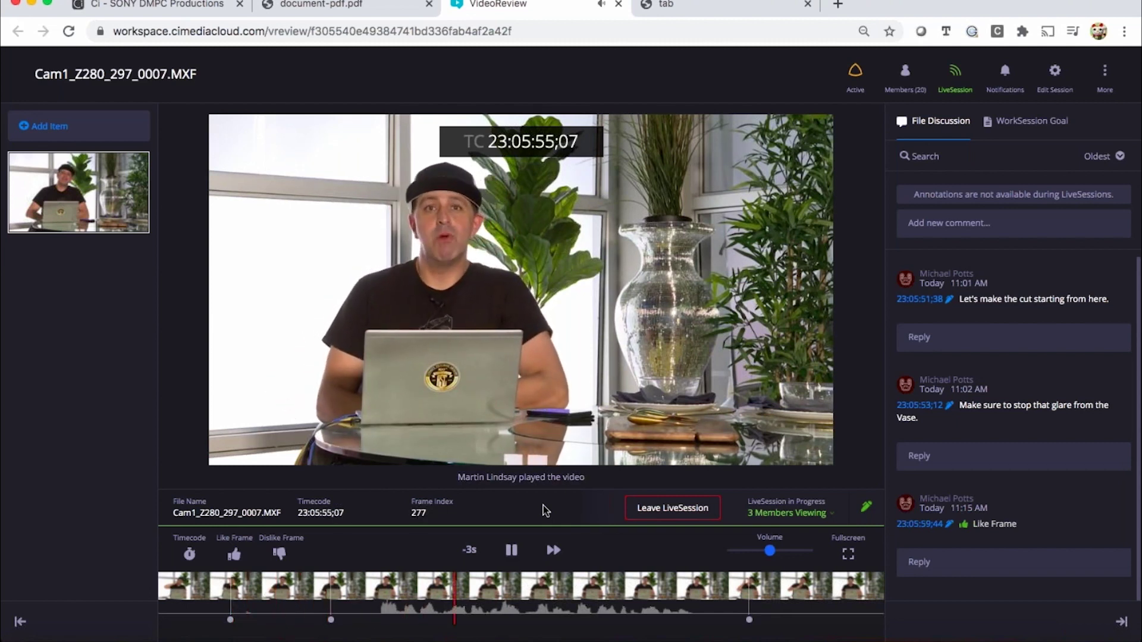
{"action": "key", "text": "space"}
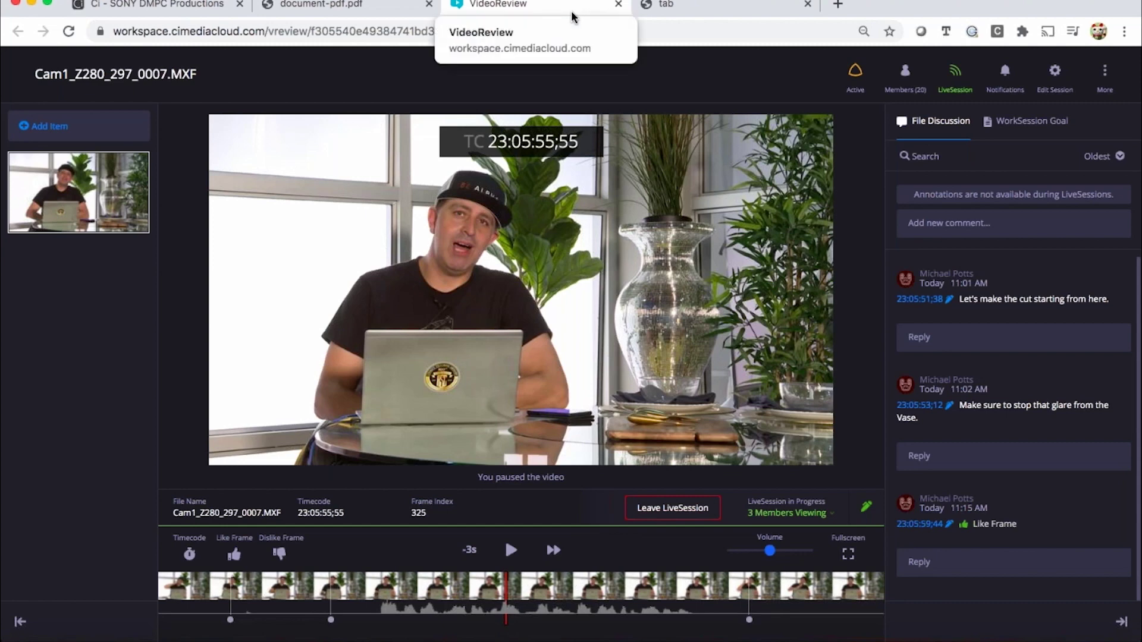
{"action": "left_click", "coordinate": [207, 11]}
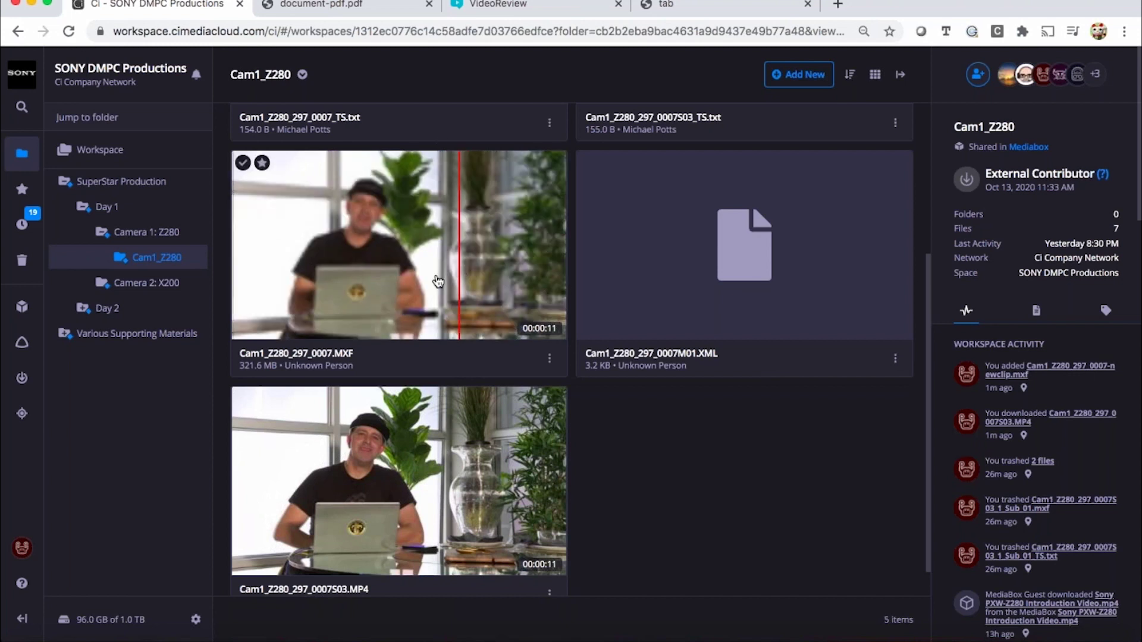
Select the MXF, XML and MP4 files in Cam1_Z280 and choose Share in new MediaBox
{"action": "left_click", "coordinate": [242, 162]}
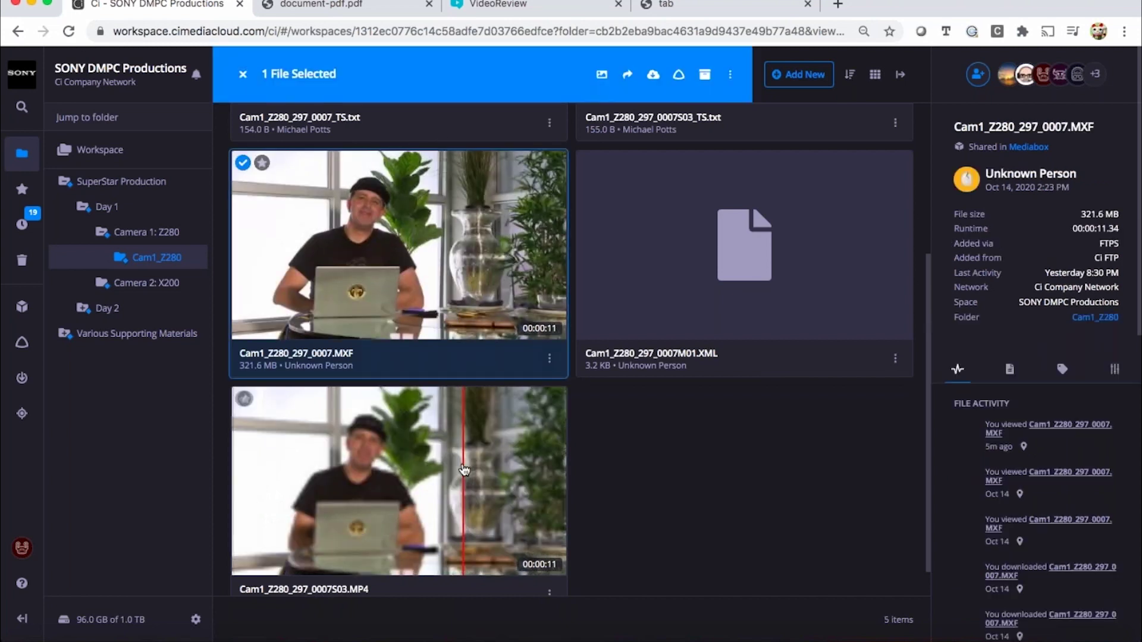
{"action": "left_click", "coordinate": [243, 399], "text": "shift"}
{"action": "left_click", "coordinate": [628, 75]}
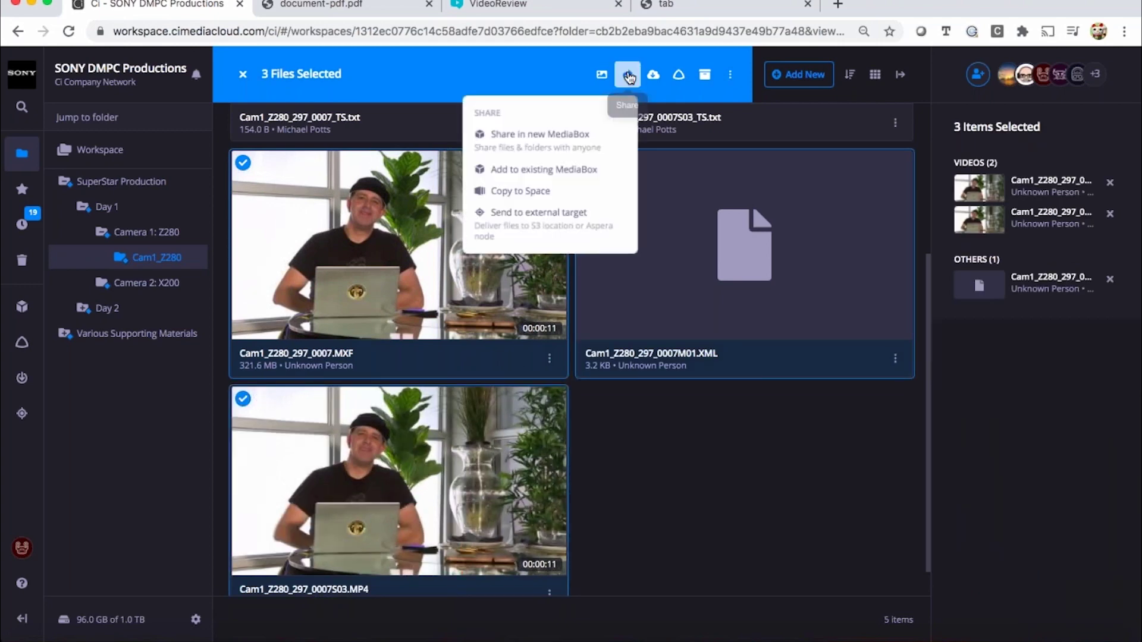
{"action": "left_click", "coordinate": [547, 140]}
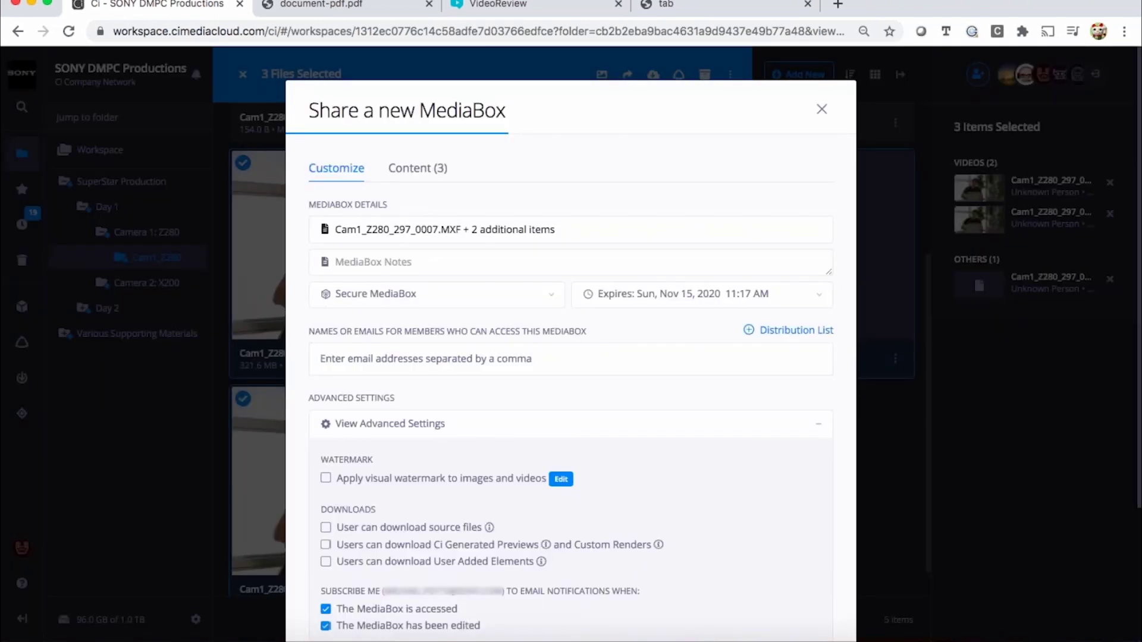
Set the MediaBox access level to Secure, members only
{"action": "left_click", "coordinate": [448, 260]}
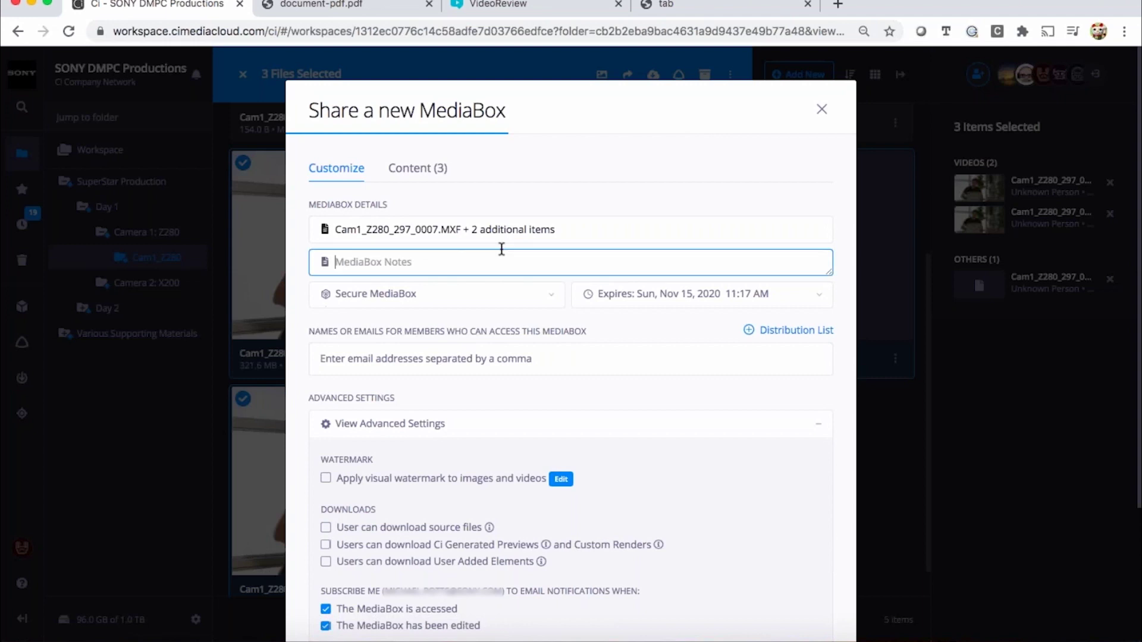
{"action": "left_click", "coordinate": [584, 232]}
{"action": "left_click", "coordinate": [539, 302]}
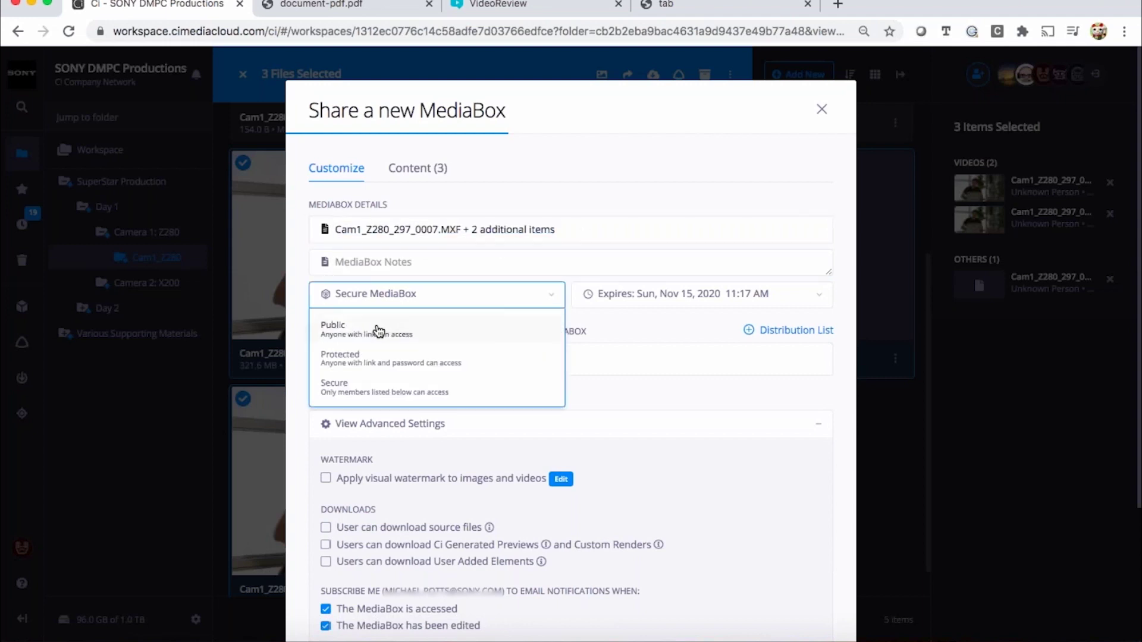
{"action": "left_click", "coordinate": [382, 388]}
Add three contacts as MediaBox members by searching their names
{"action": "left_click", "coordinate": [463, 357]}
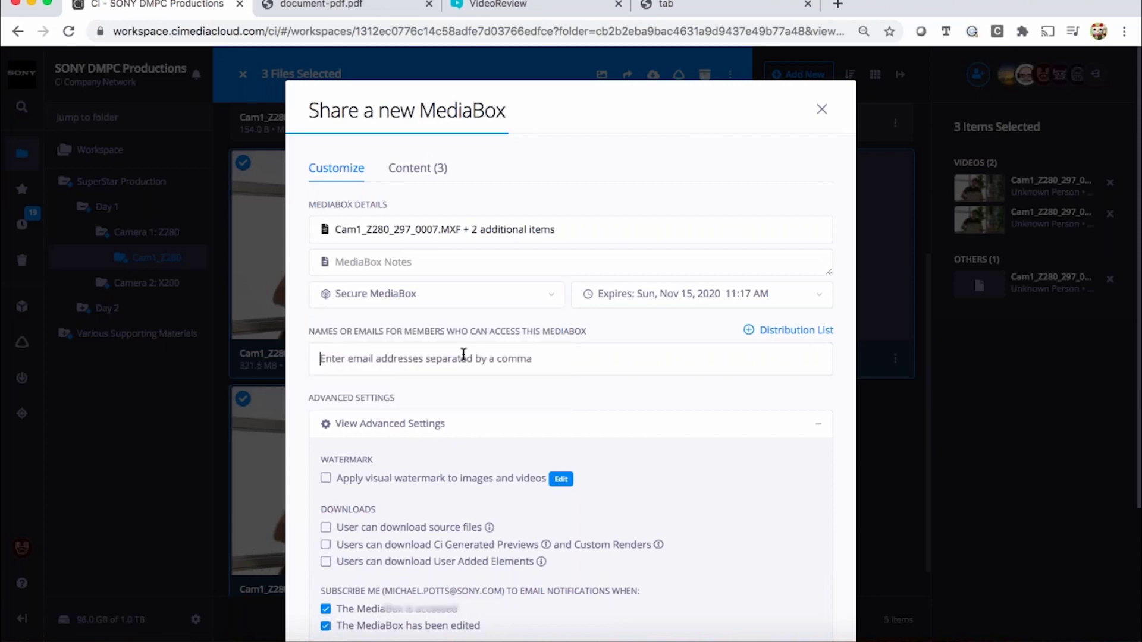
{"action": "type", "text": "rosen"}
{"action": "left_click", "coordinate": [515, 396]}
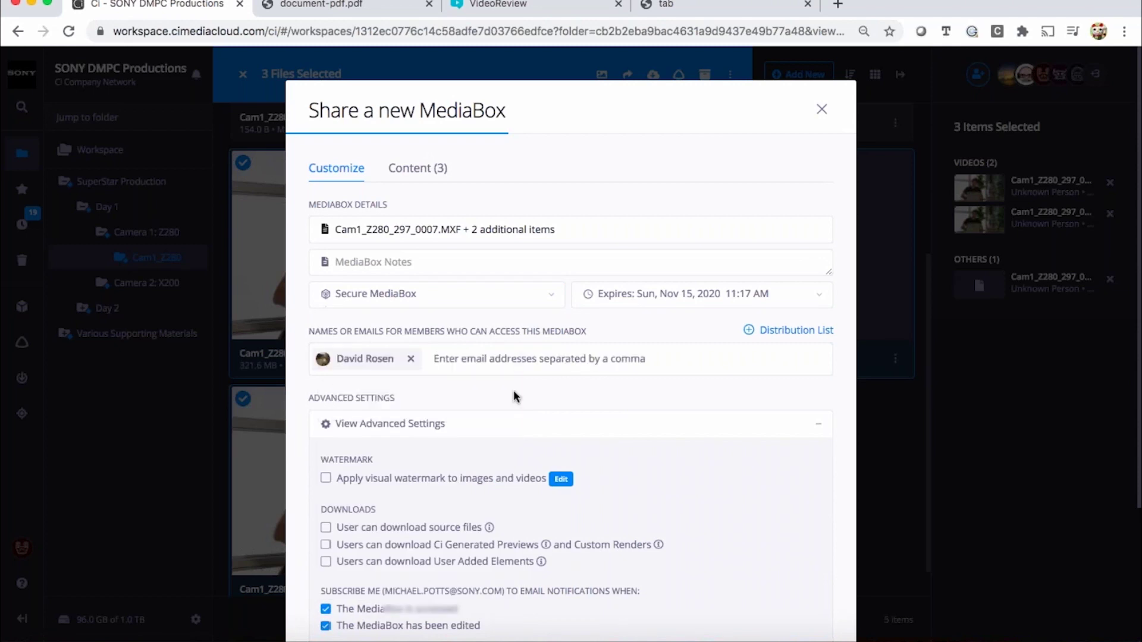
{"action": "type", "text": "samu"}
{"action": "left_click", "coordinate": [536, 400]}
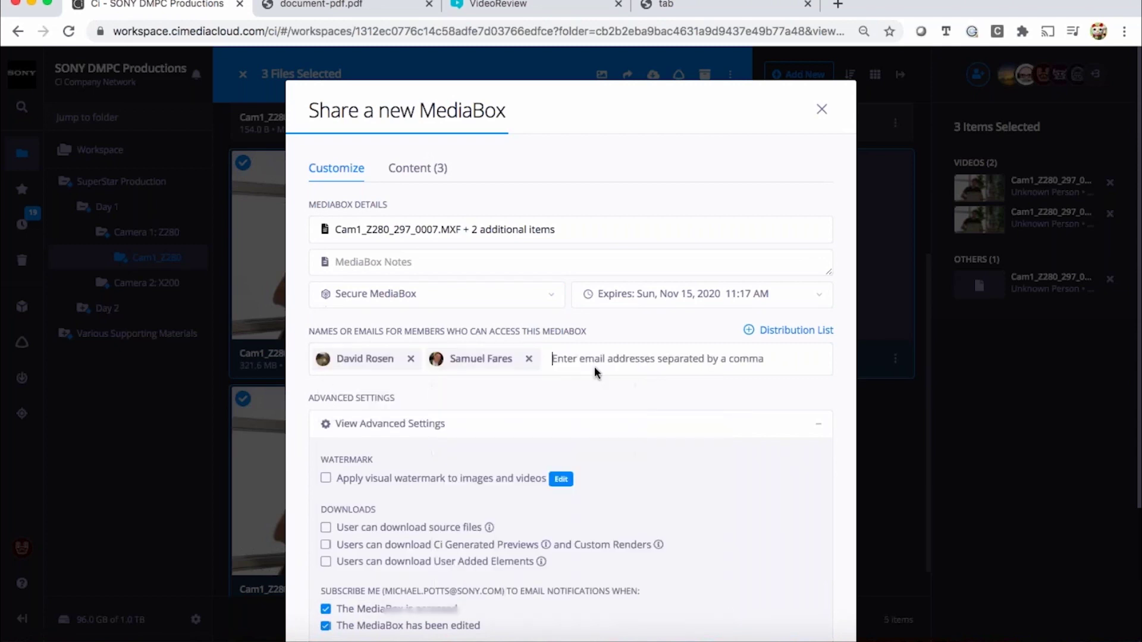
{"action": "type", "text": "tin"}
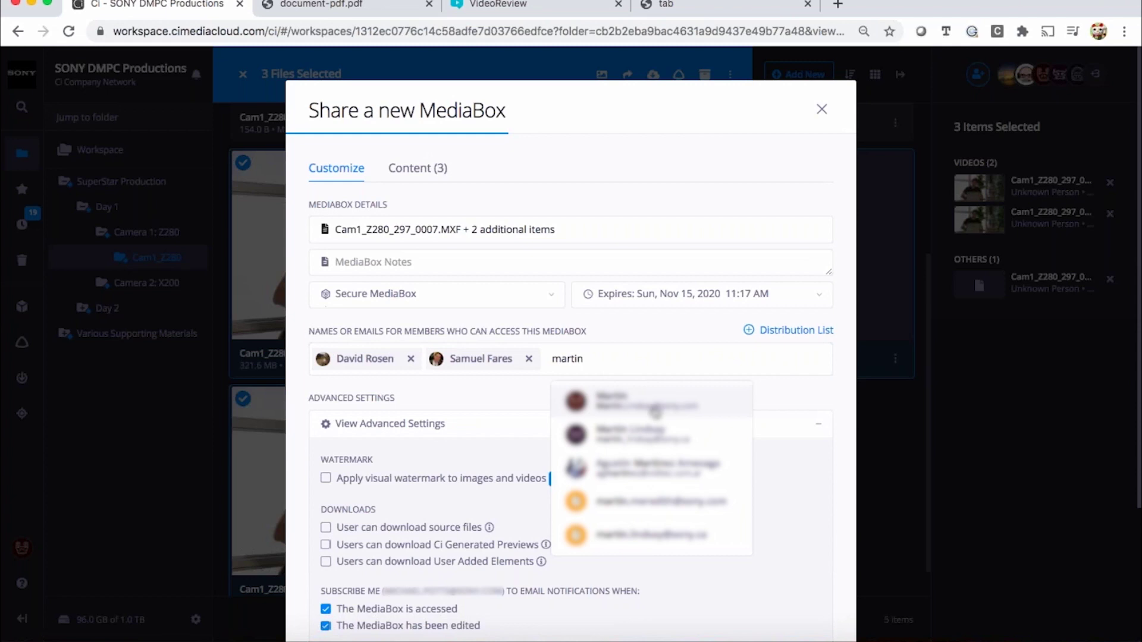
{"action": "left_click", "coordinate": [673, 434]}
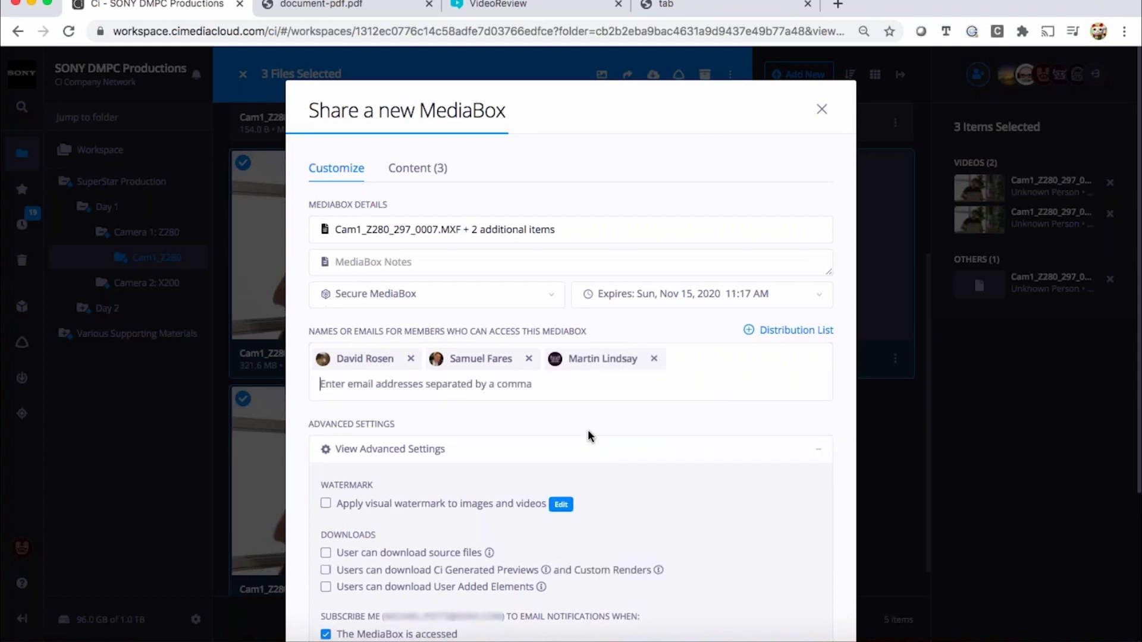
Tick 'User can download source files' for the MediaBox
{"action": "scroll", "coordinate": [588, 434], "scroll_direction": "down", "scroll_amount": 2}
{"action": "scroll", "coordinate": [584, 439], "scroll_direction": "down", "scroll_amount": 3}
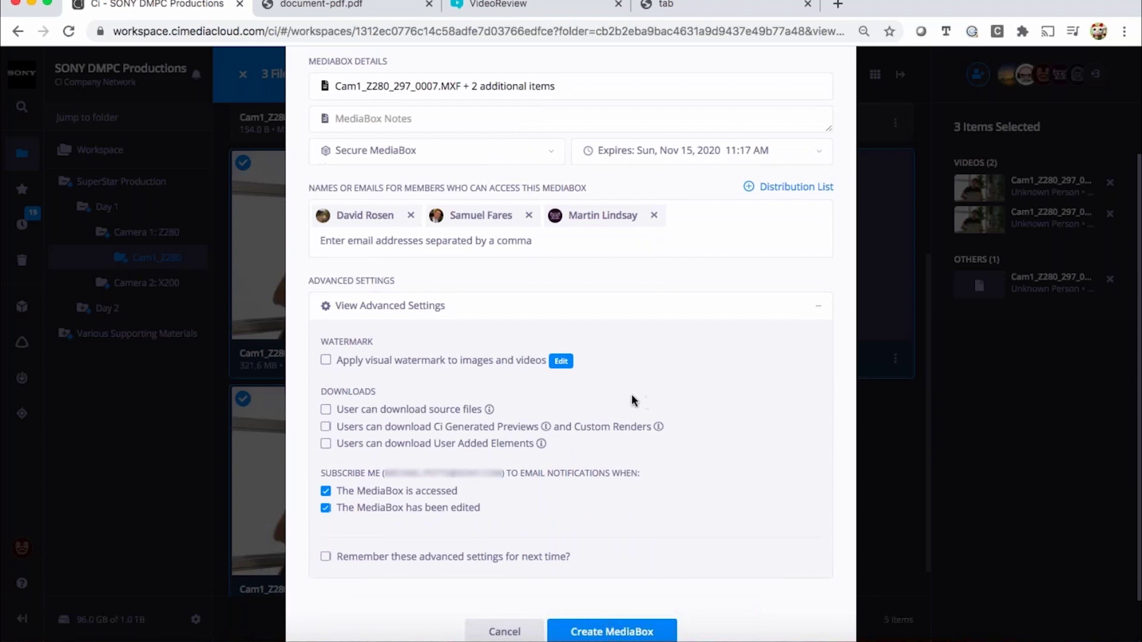
{"action": "left_click", "coordinate": [433, 412]}
Create the MediaBox, play Cam1_Z280_297_0007.MXF inside it, then switch back to the workspace tab
{"action": "left_click", "coordinate": [623, 631]}
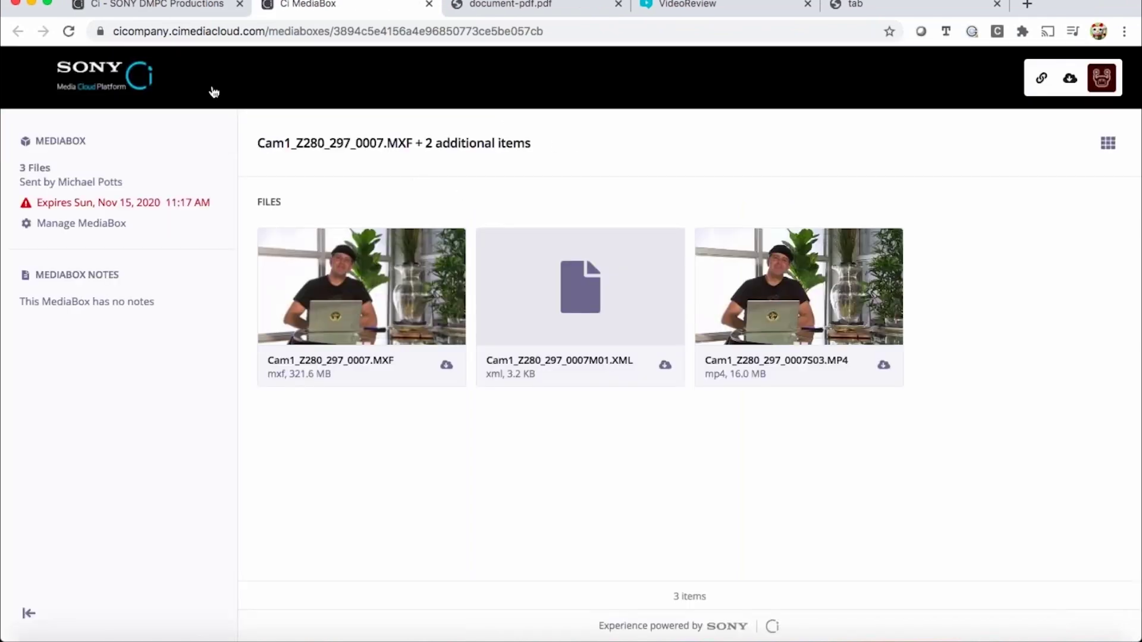
{"action": "left_click", "coordinate": [379, 306]}
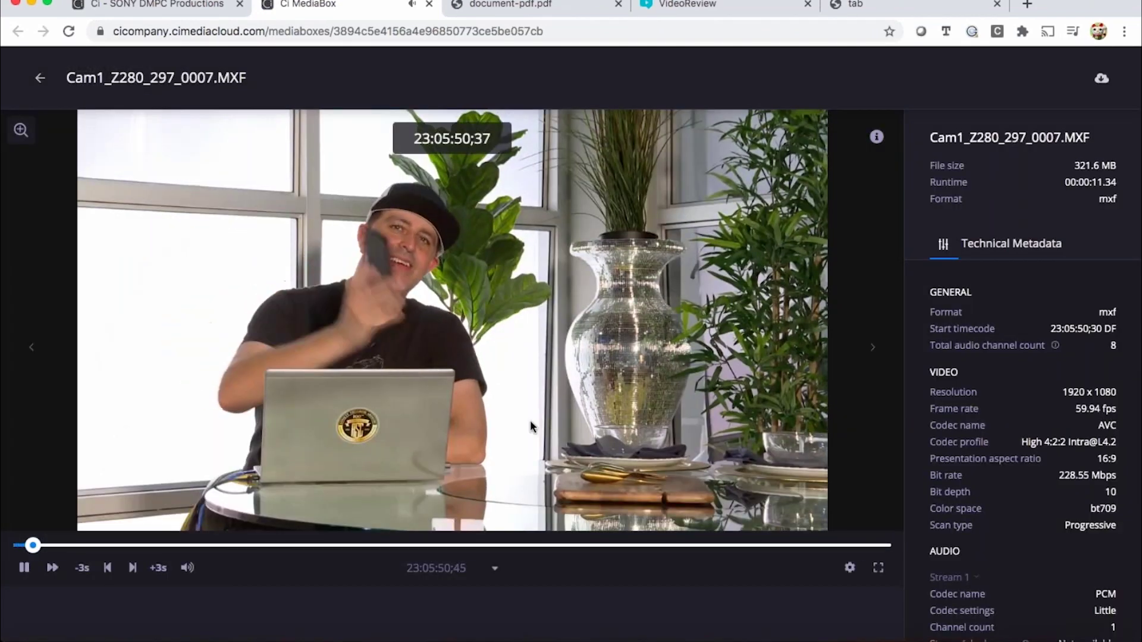
{"action": "key", "text": "ctrl+shift+Tab"}
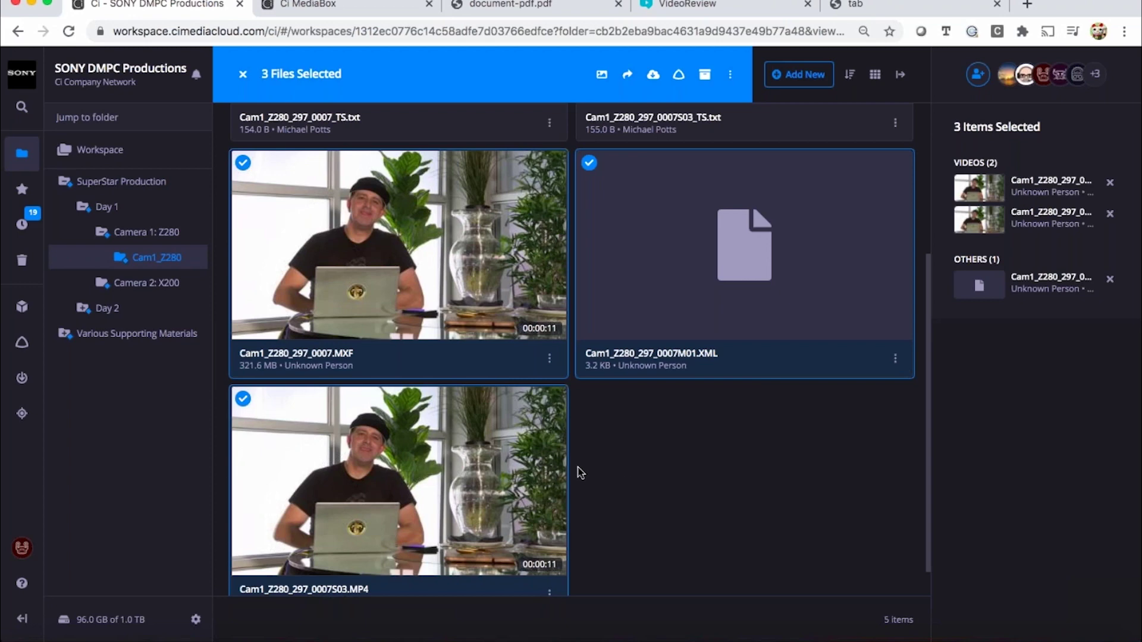
Open Cam1_Z280_297_0007.MXF and preview its 124.0 MB DNxHD 36 1080p-5994 custom render
{"action": "double_click", "coordinate": [431, 274]}
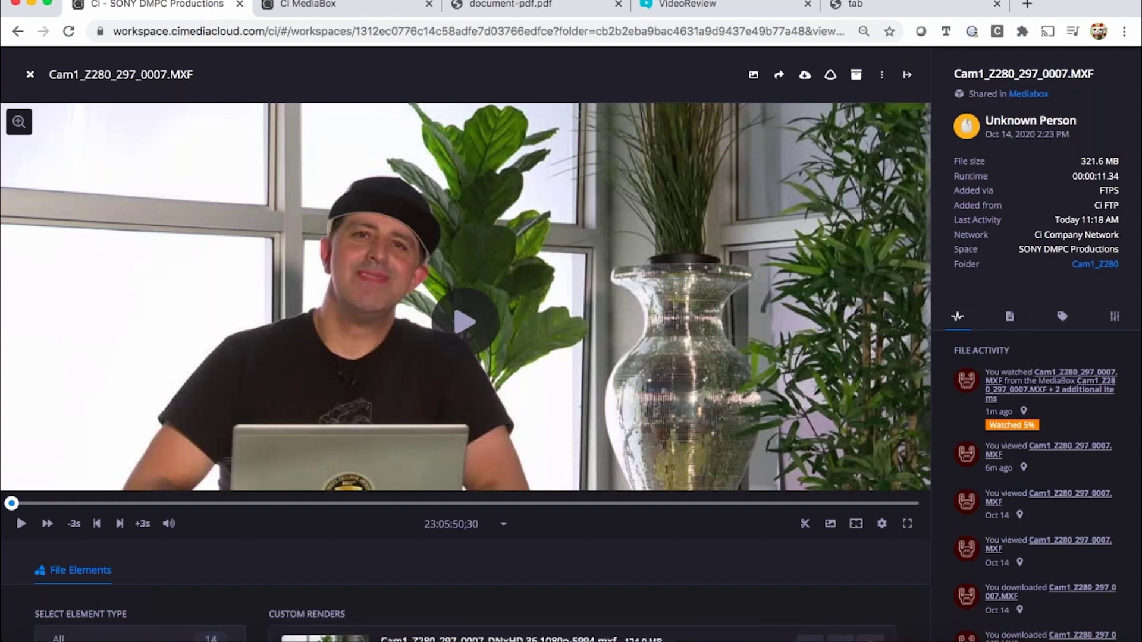
{"action": "scroll", "coordinate": [628, 473], "scroll_direction": "down", "scroll_amount": 8}
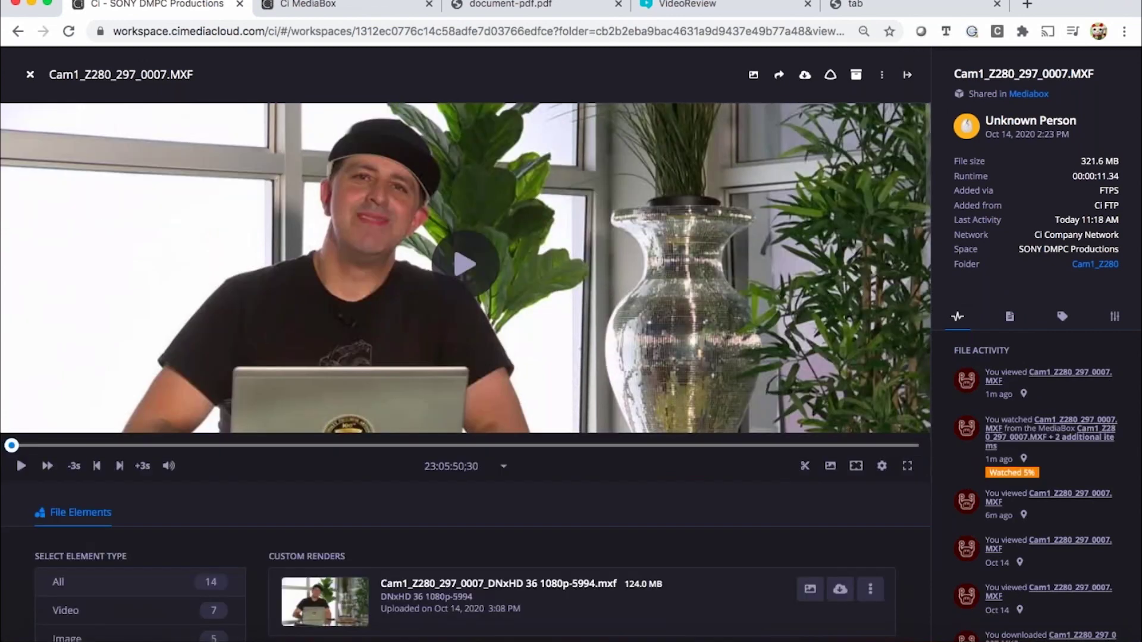
{"action": "scroll", "coordinate": [632, 472], "scroll_direction": "down", "scroll_amount": 4}
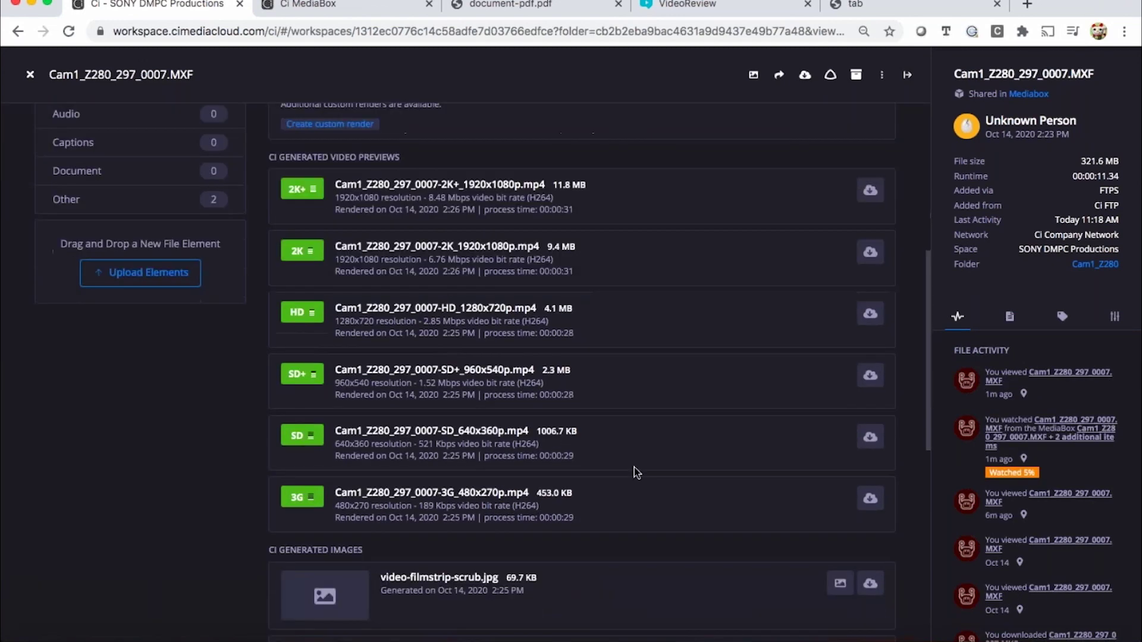
{"action": "scroll", "coordinate": [634, 553], "scroll_direction": "up", "scroll_amount": 5}
{"action": "scroll", "coordinate": [633, 554], "scroll_direction": "up", "scroll_amount": 2}
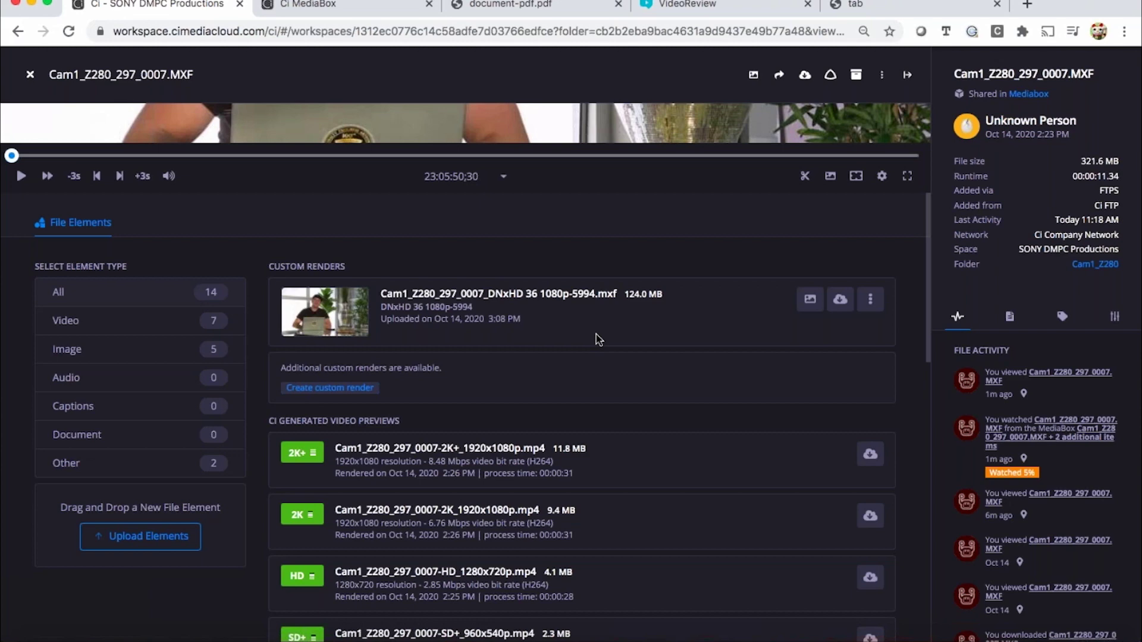
{"action": "left_click", "coordinate": [810, 299]}
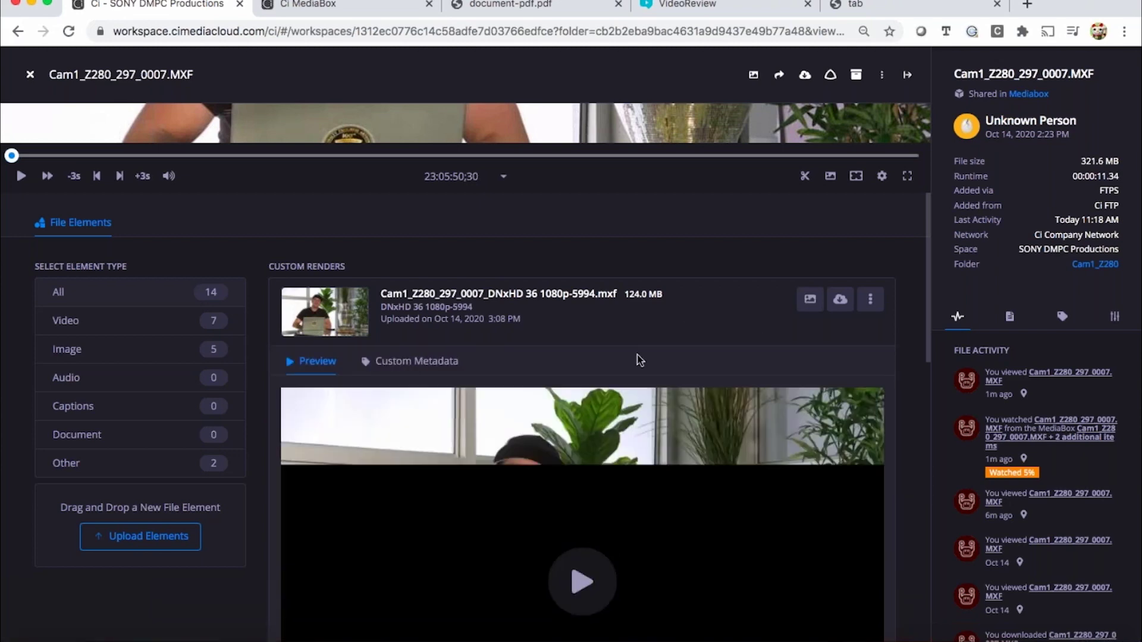